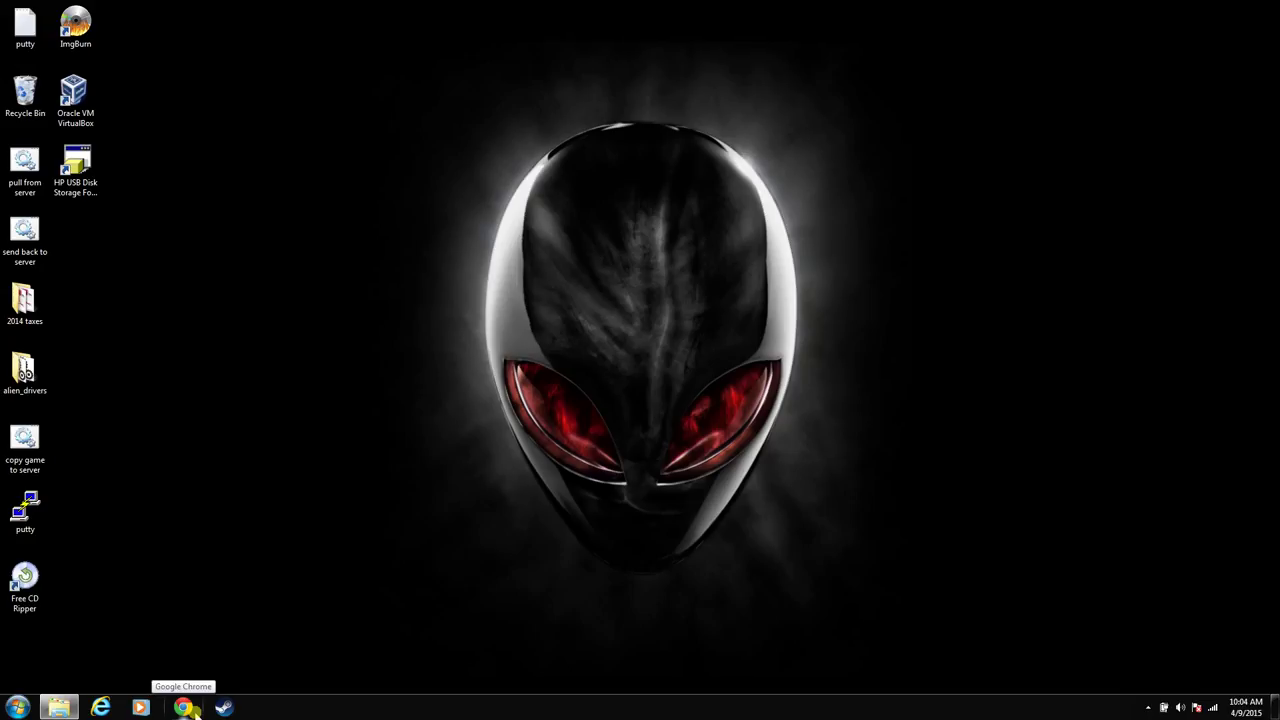
Step: Open ubuntu.com in Chrome and go to the Ubuntu Server download page
{"action": "left_click", "coordinate": [192, 708]}
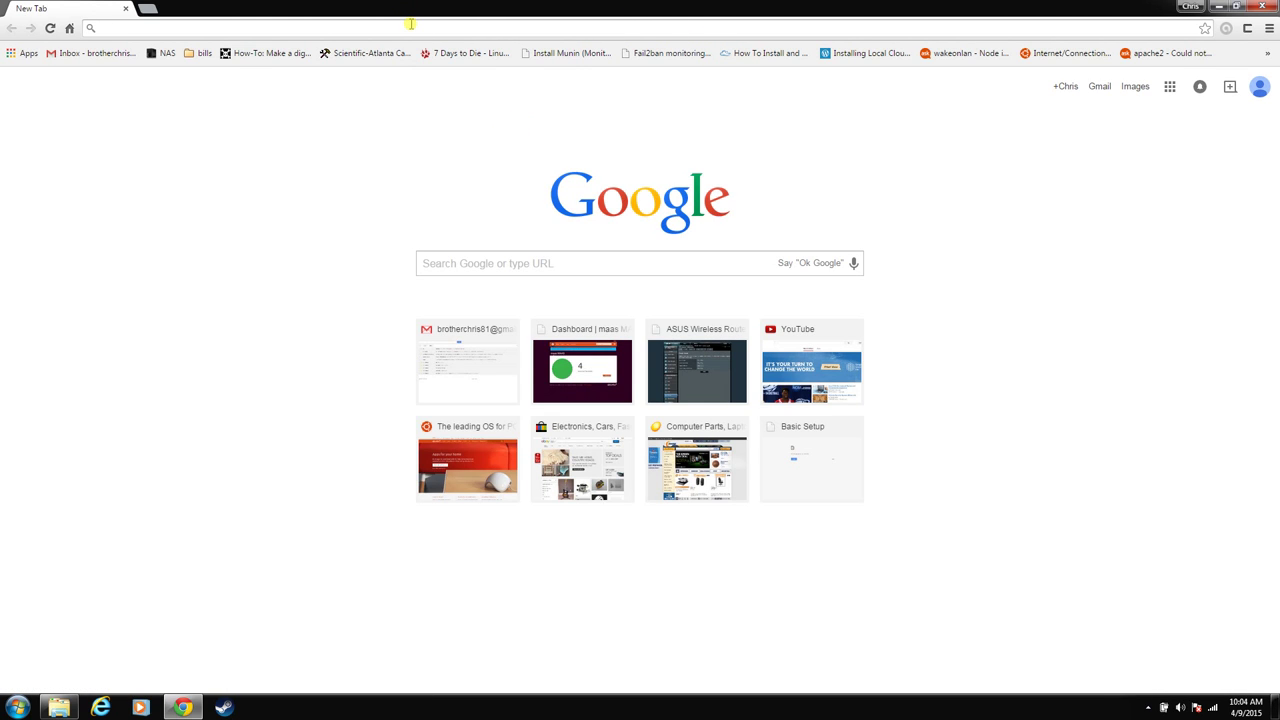
{"action": "type", "text": "ubuntu.com"}
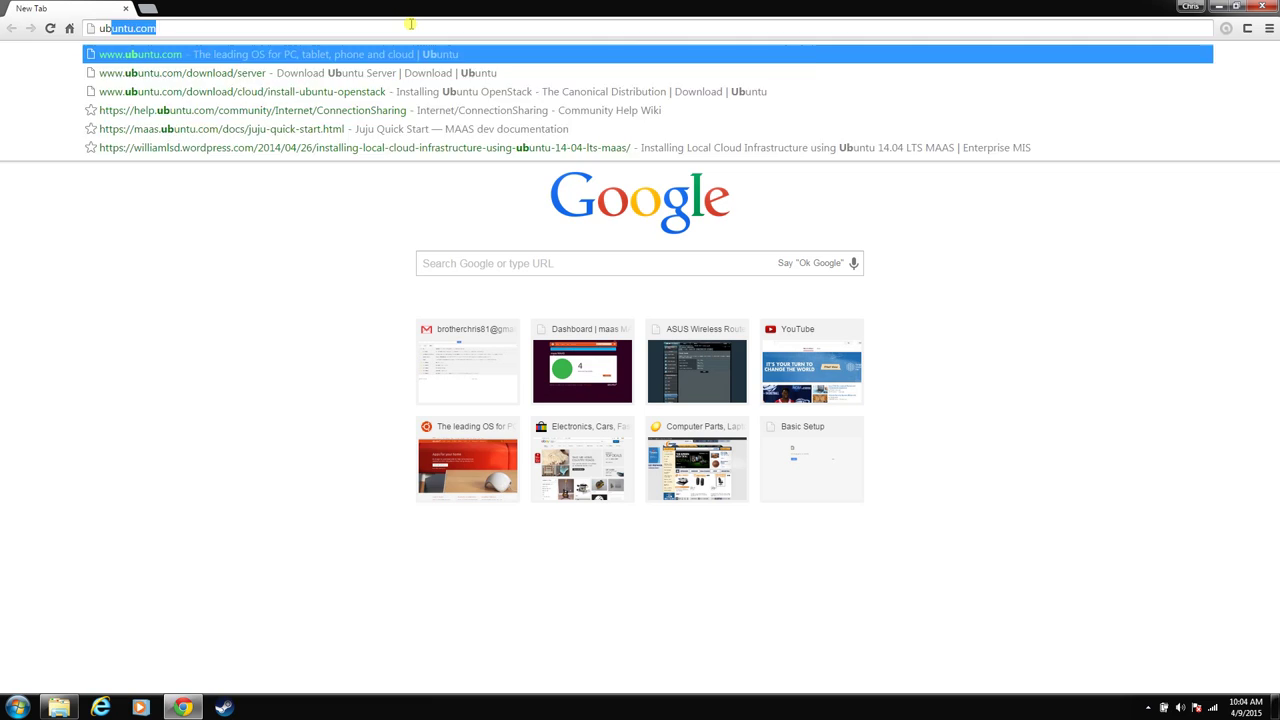
{"action": "key", "text": "Return"}
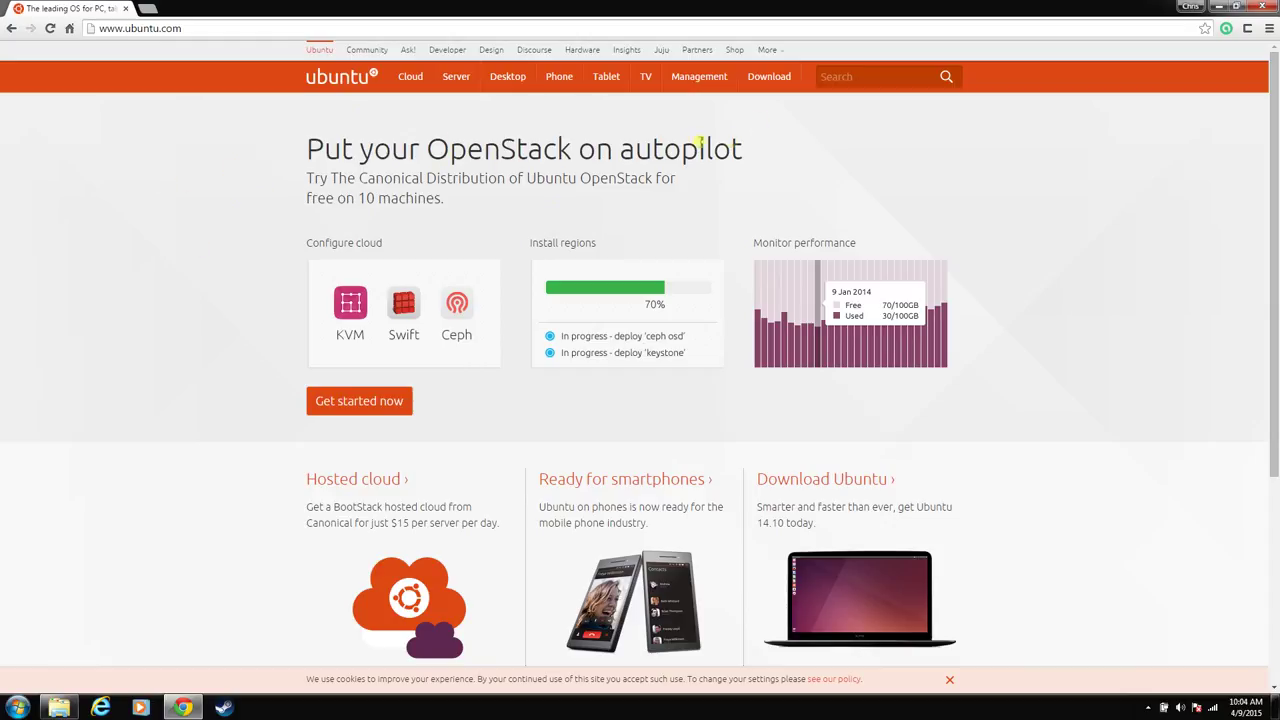
{"action": "mouse_move", "coordinate": [773, 85]}
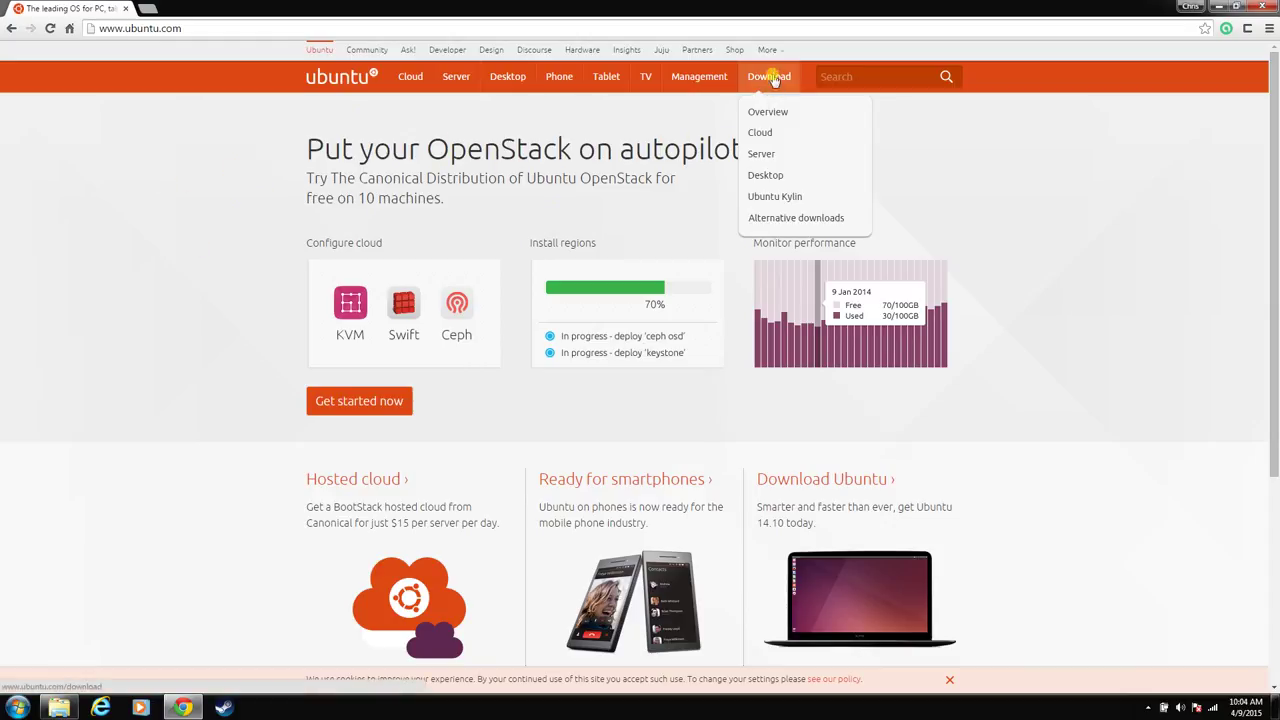
{"action": "left_click", "coordinate": [771, 156]}
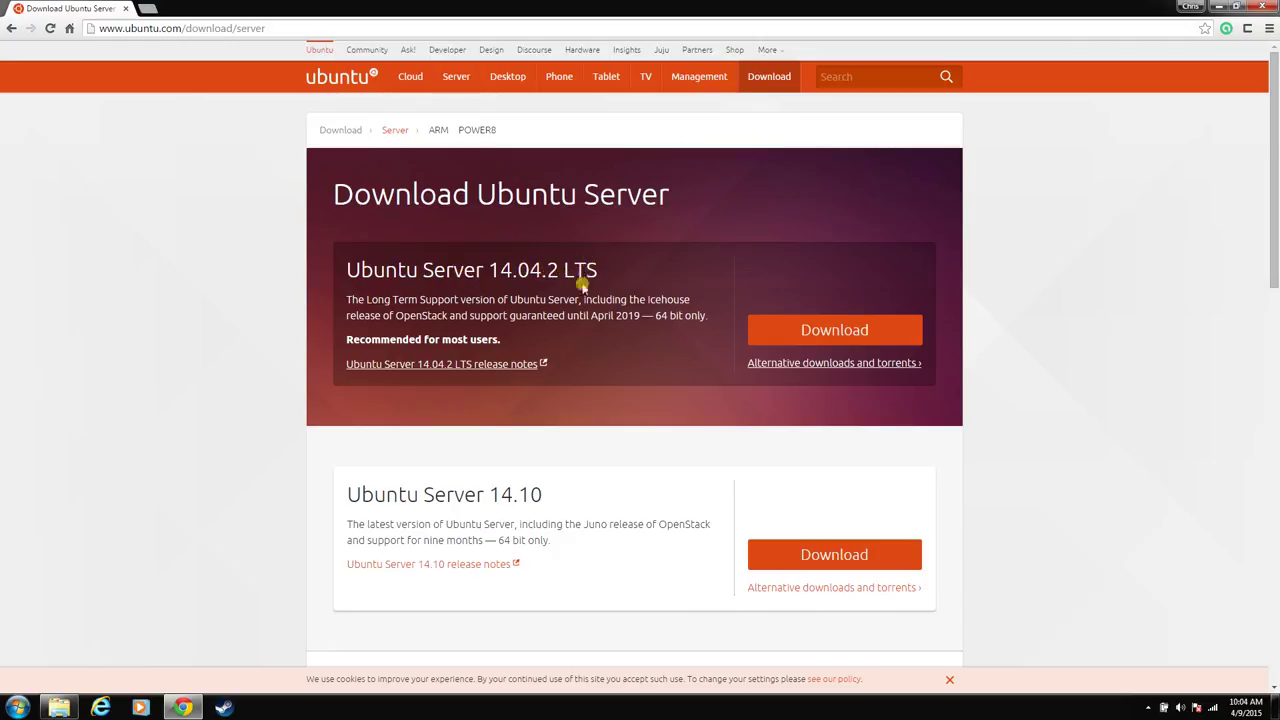
Step: Start the Ubuntu Server 14.04.2 LTS ISO download, then cancel it
{"action": "left_click", "coordinate": [862, 336]}
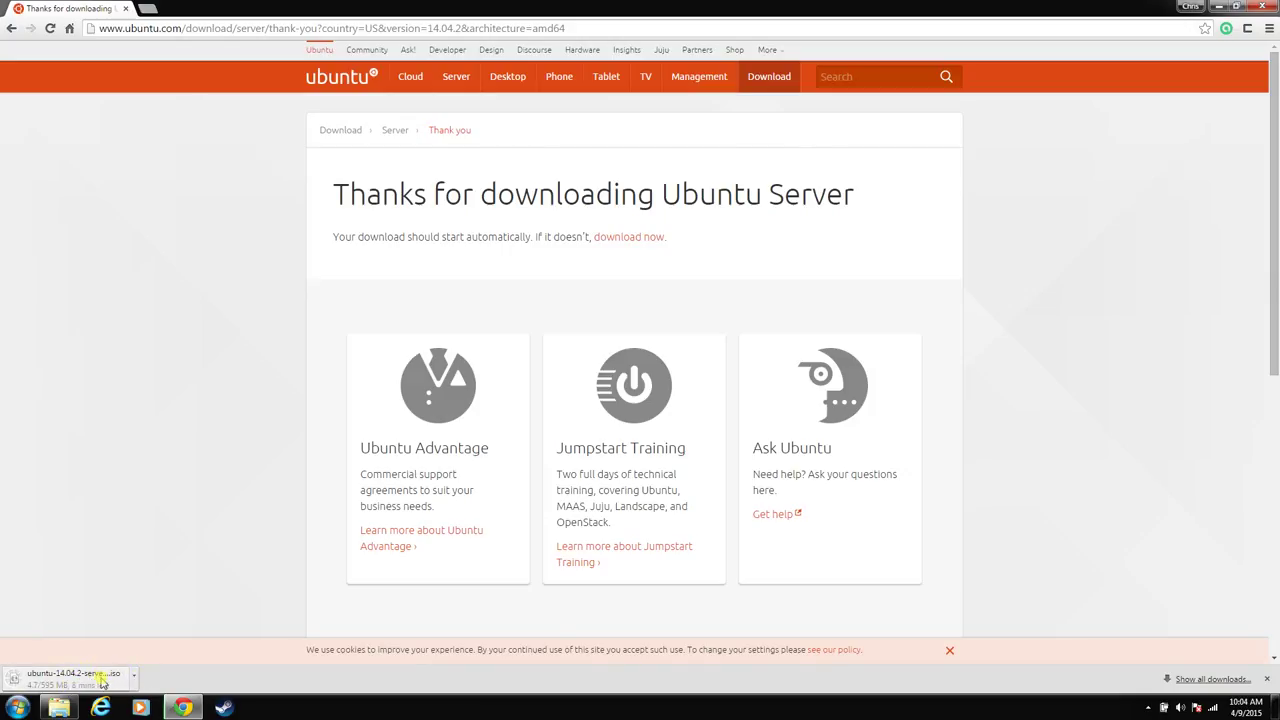
{"action": "right_click", "coordinate": [99, 684]}
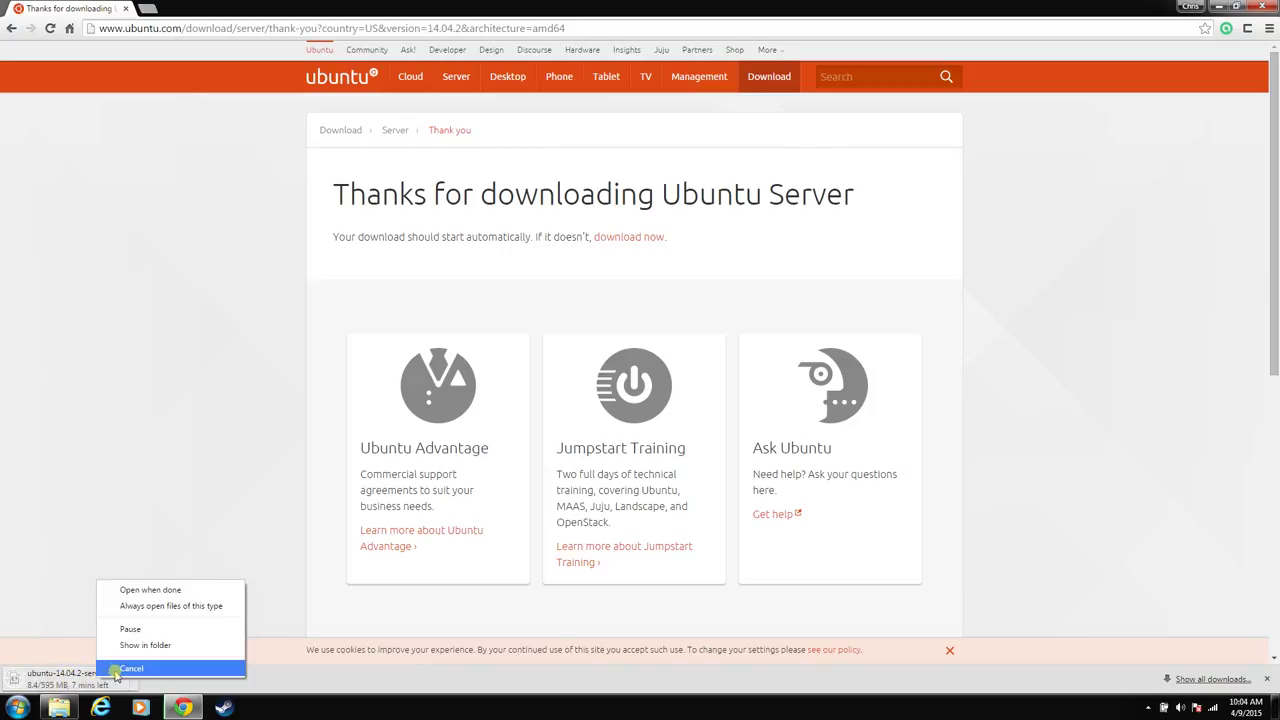
{"action": "left_click", "coordinate": [117, 670]}
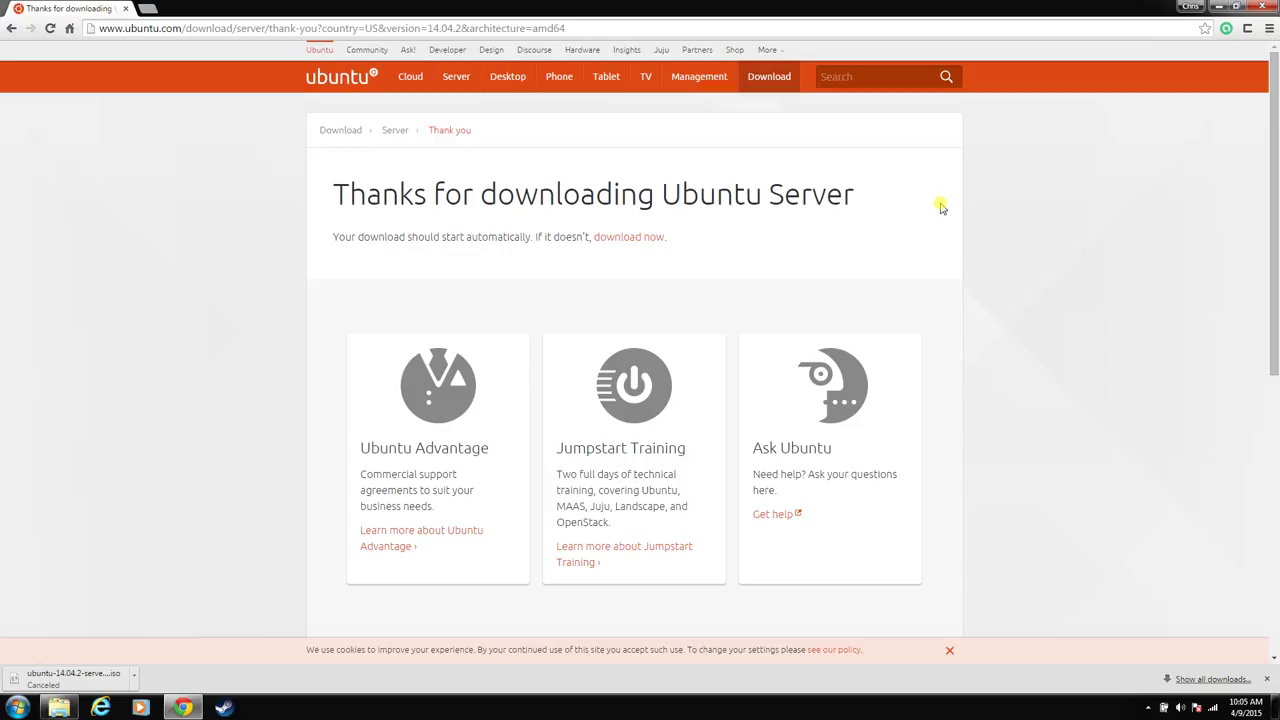
Step: Search ubuntu.com for 'create usb windows', bringing up 142 results
{"action": "type", "text": "crea"}
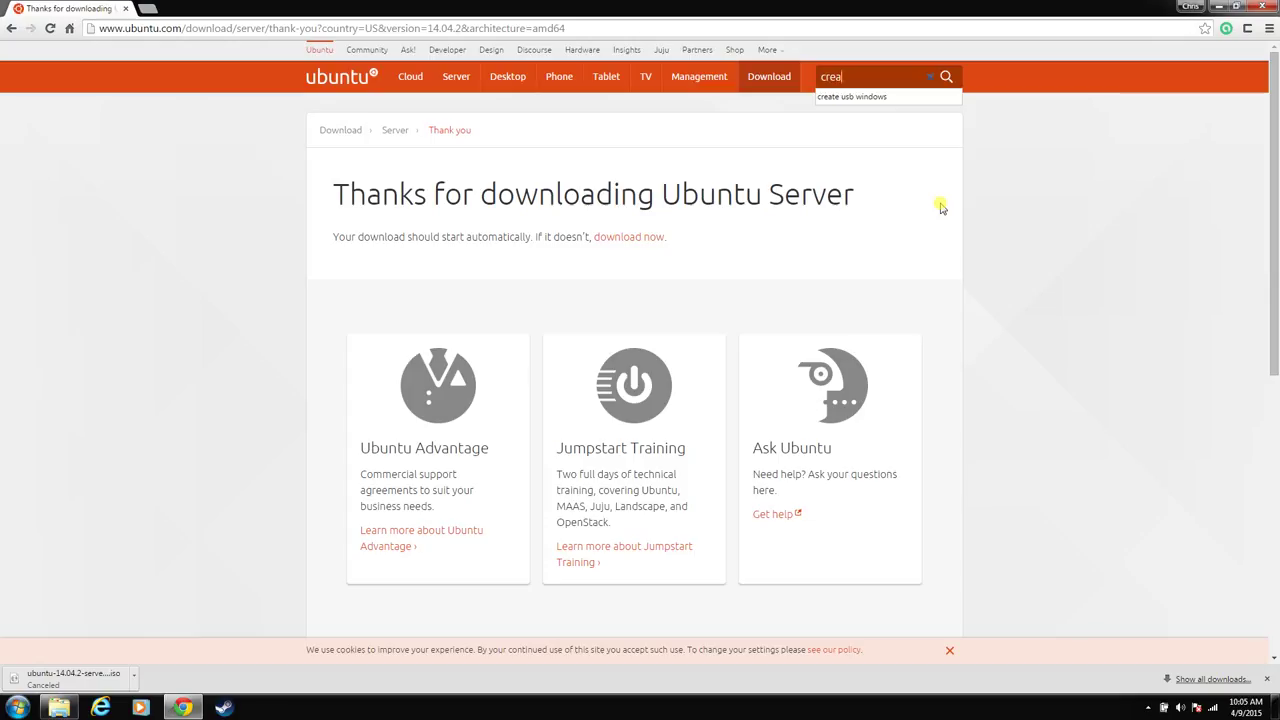
{"action": "key", "text": "Down"}
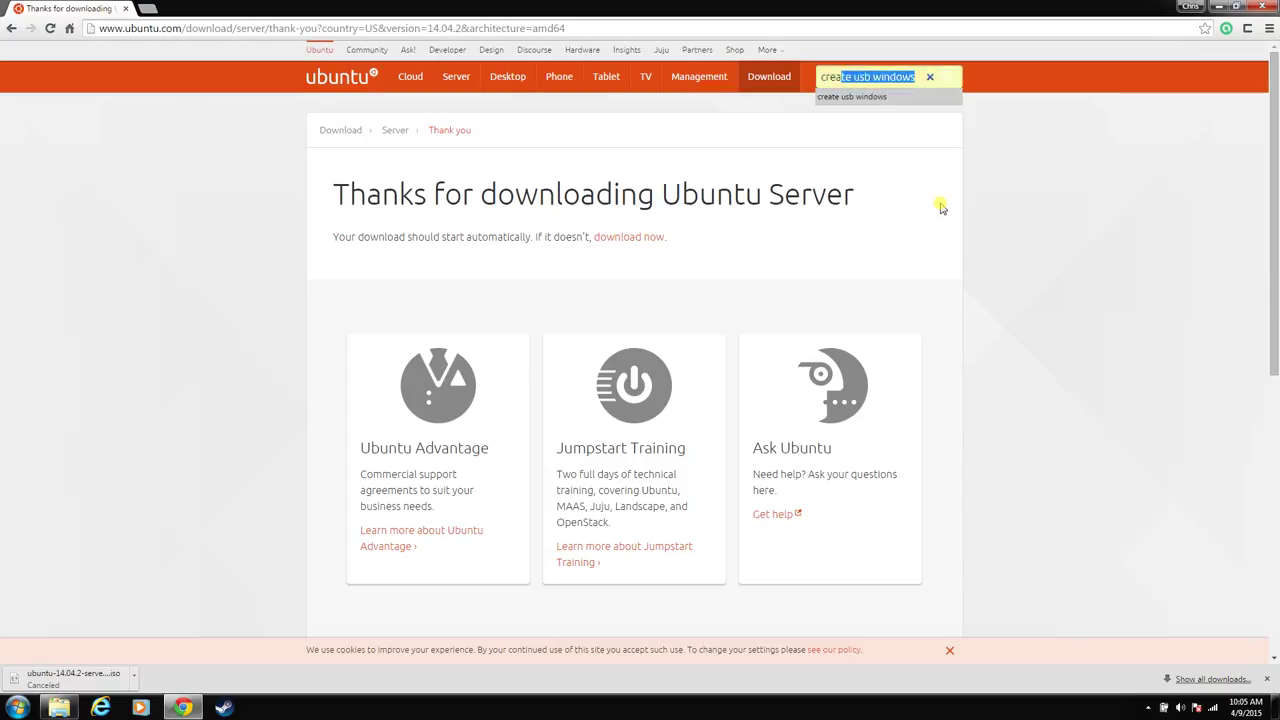
{"action": "key", "text": "Return"}
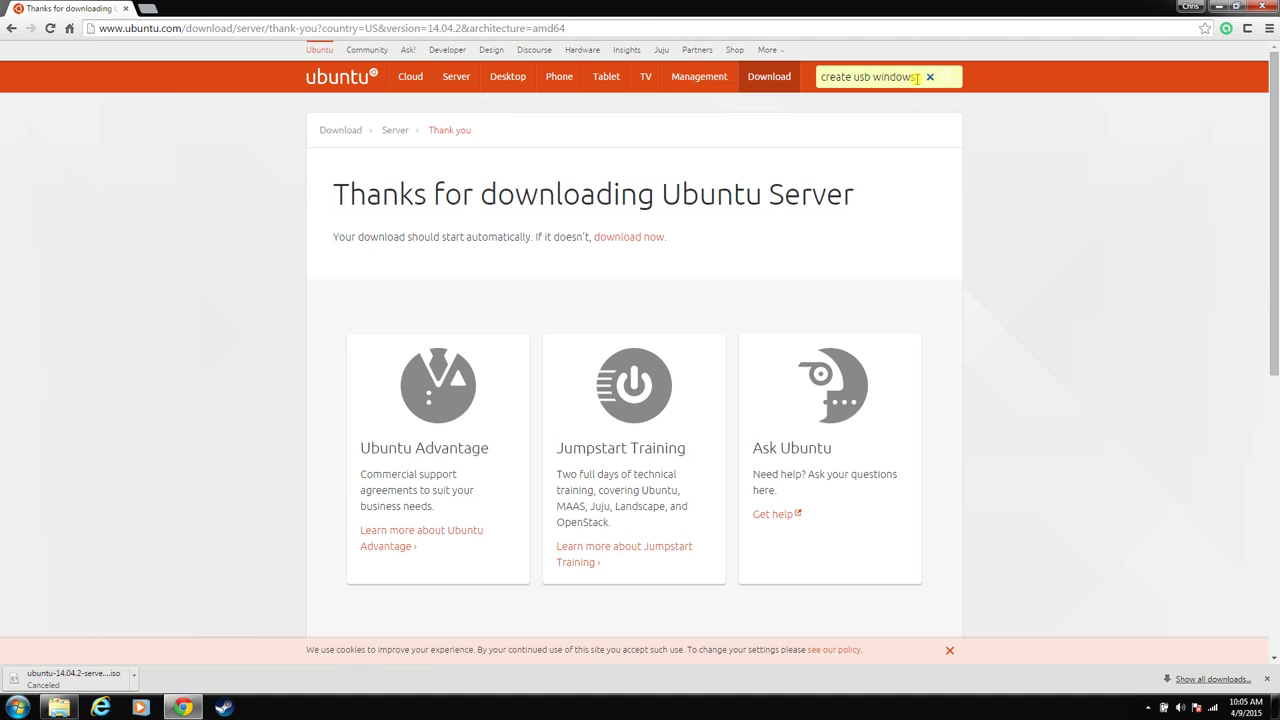
{"action": "key", "text": "Return"}
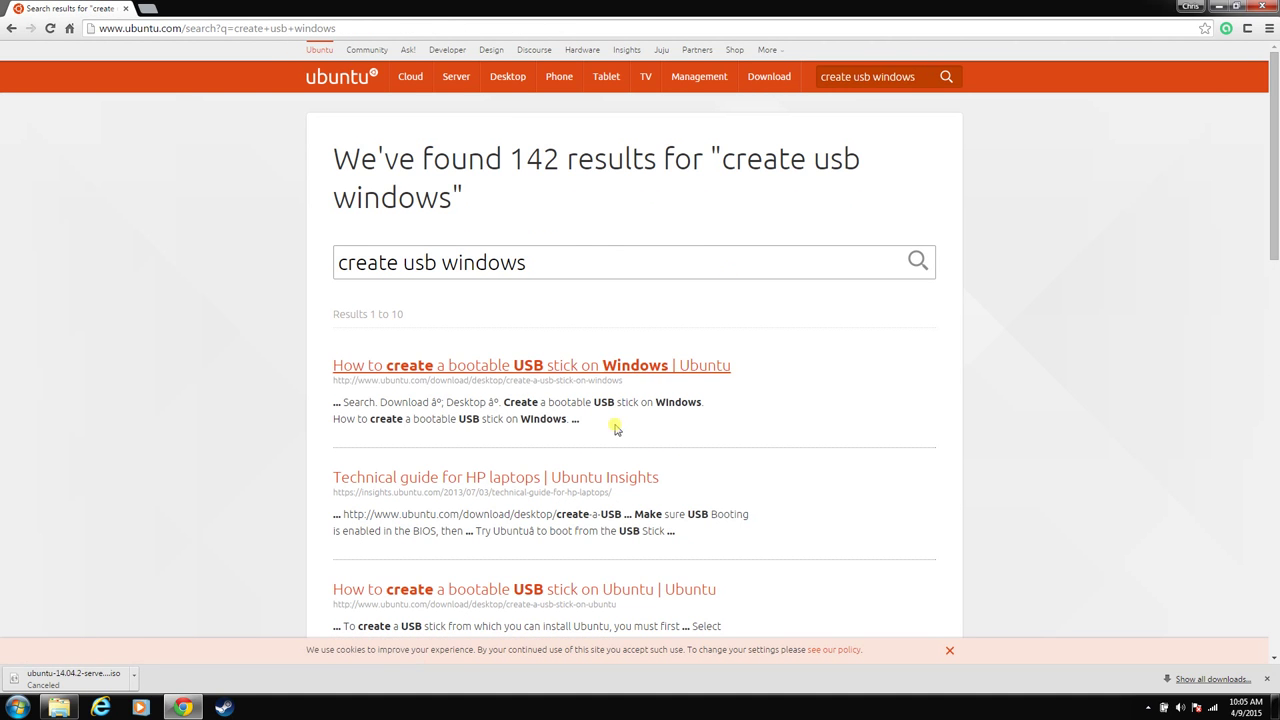
Step: Open the bootable USB guide and download Universal-USB-Installer-1.9.5.9.exe from Pen Drive Linux
{"action": "left_click", "coordinate": [607, 366]}
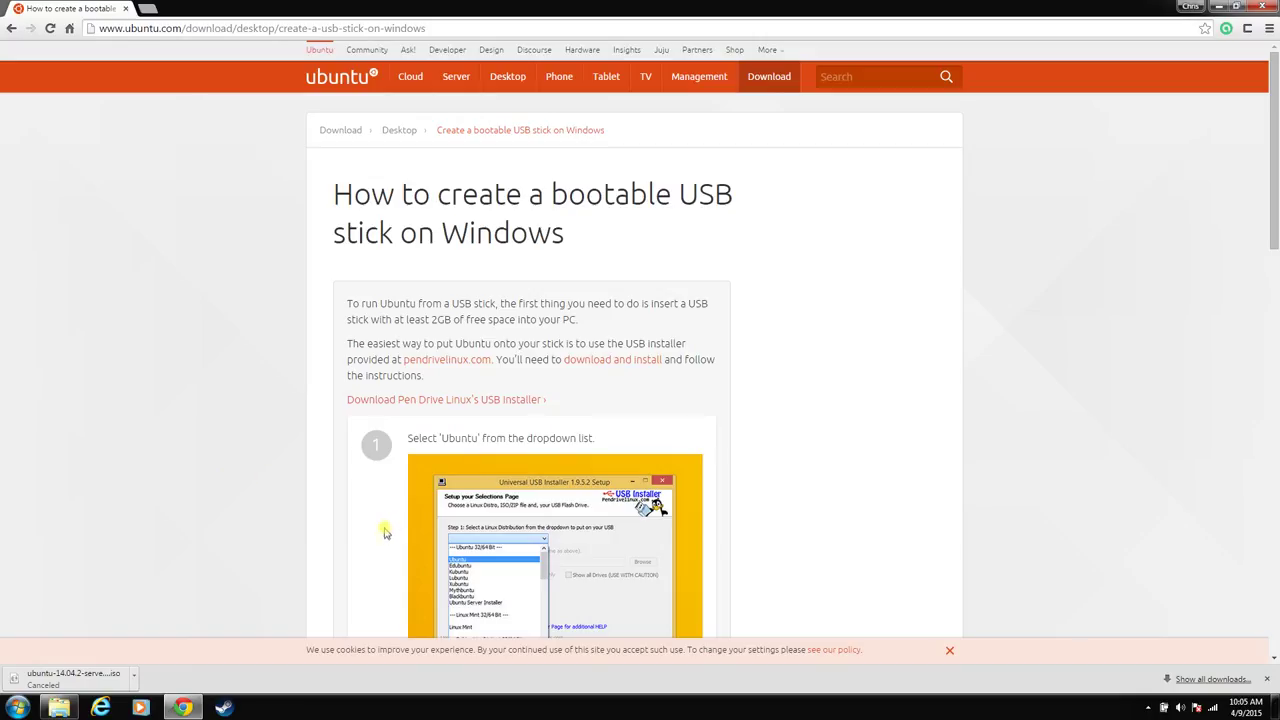
{"action": "scroll", "coordinate": [240, 420], "scroll_direction": "down", "scroll_amount": 1}
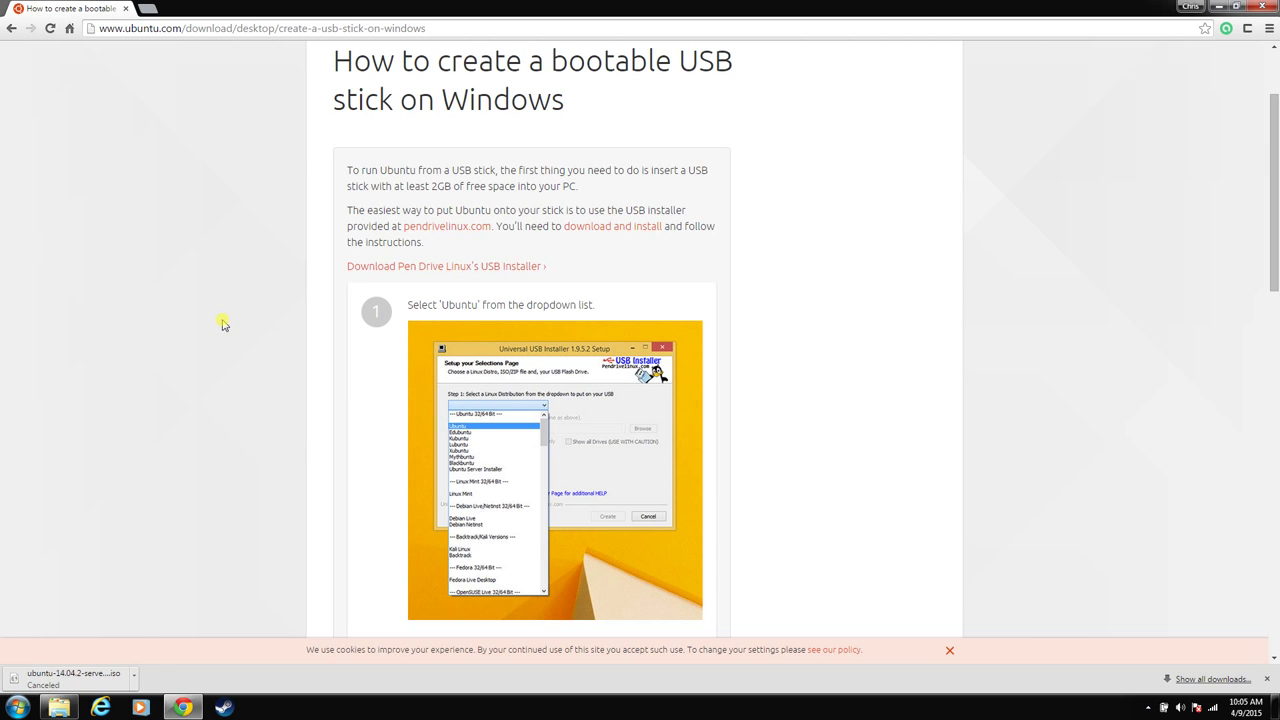
{"action": "left_click", "coordinate": [402, 268]}
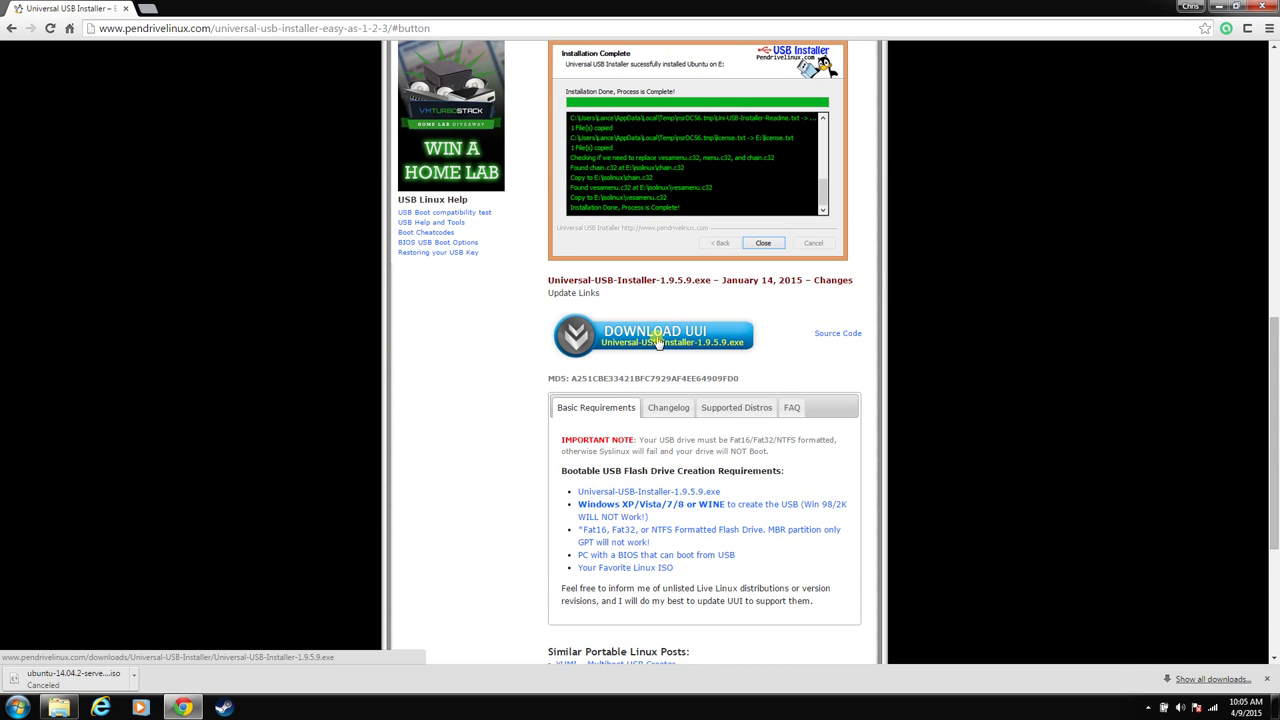
{"action": "left_click", "coordinate": [657, 341]}
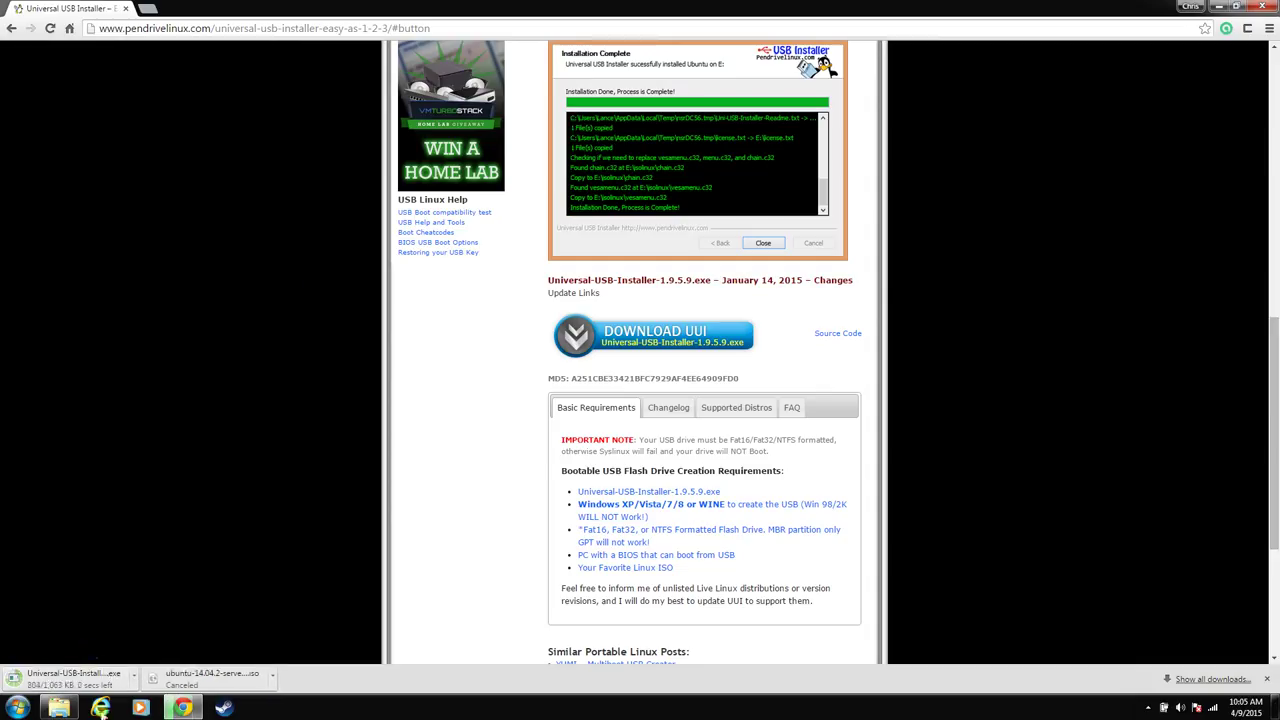
Step: Return to Ubuntu's 'How to create a bootable USB stick on Windows' guide
{"action": "left_click", "coordinate": [11, 28]}
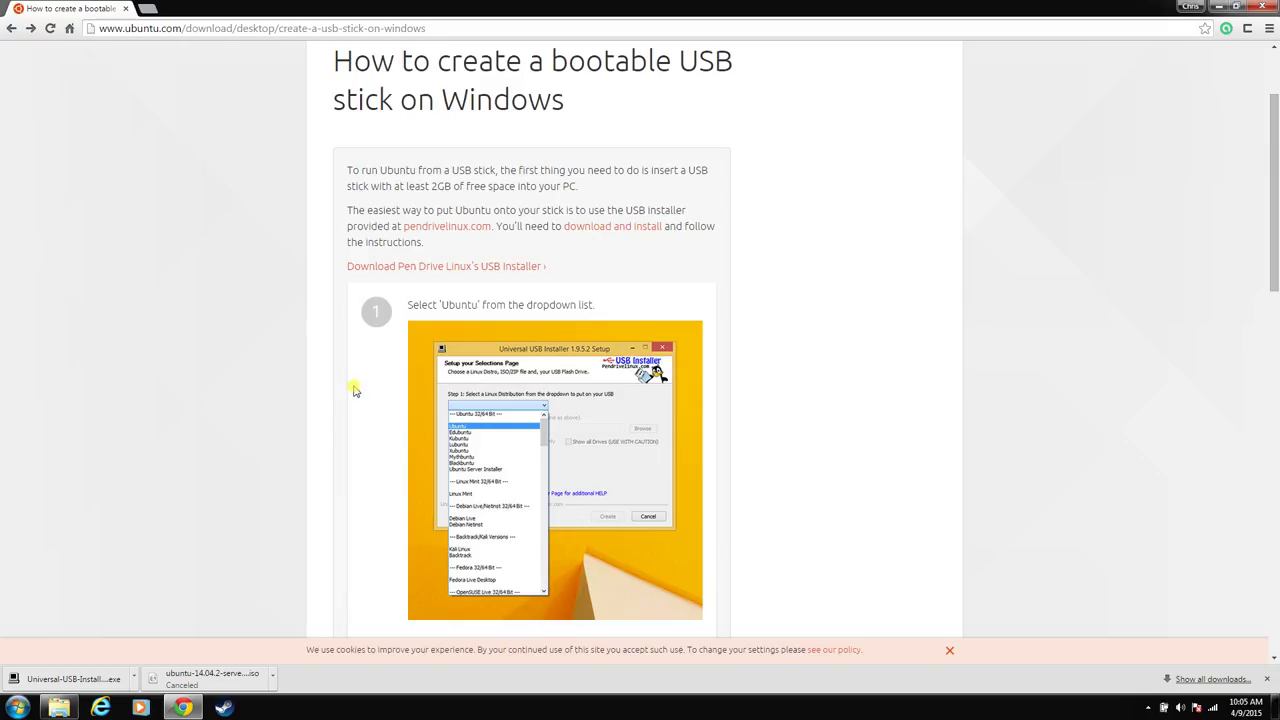
{"action": "scroll", "coordinate": [353, 390], "scroll_direction": "down", "scroll_amount": 3}
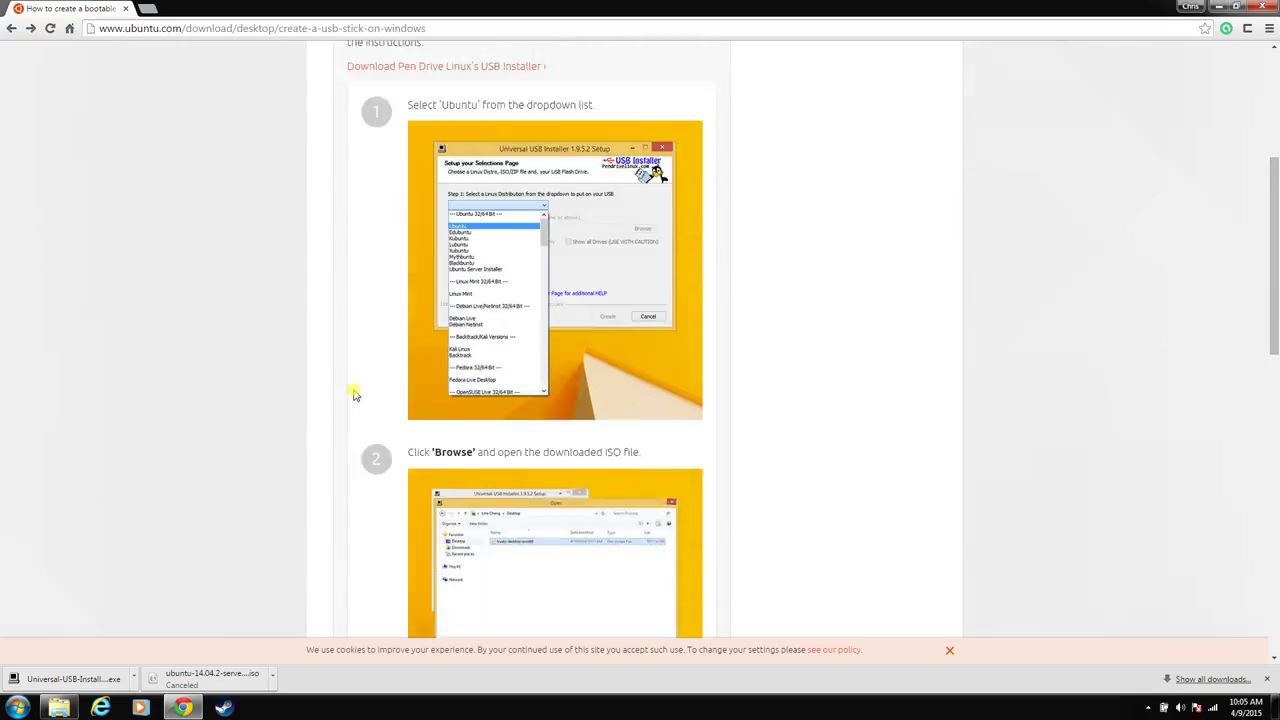
{"action": "scroll", "coordinate": [353, 393], "scroll_direction": "up", "scroll_amount": 2}
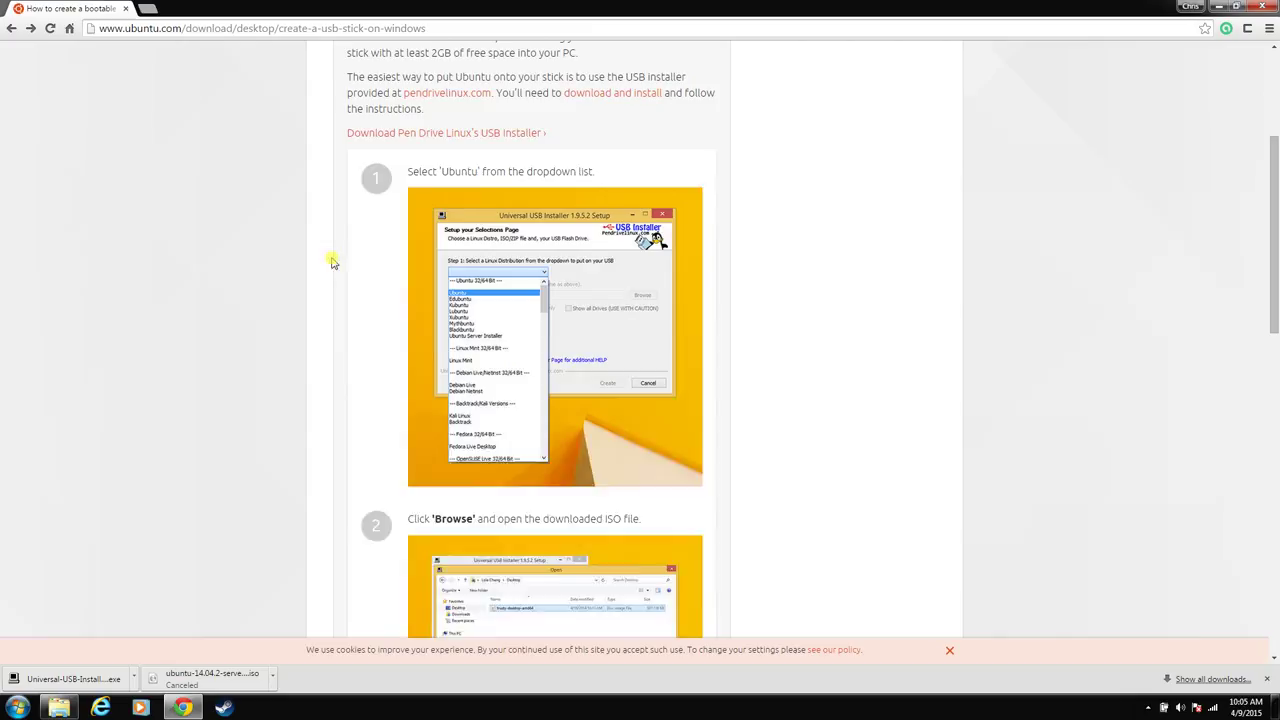
{"action": "scroll", "coordinate": [331, 262], "scroll_direction": "up", "scroll_amount": 1}
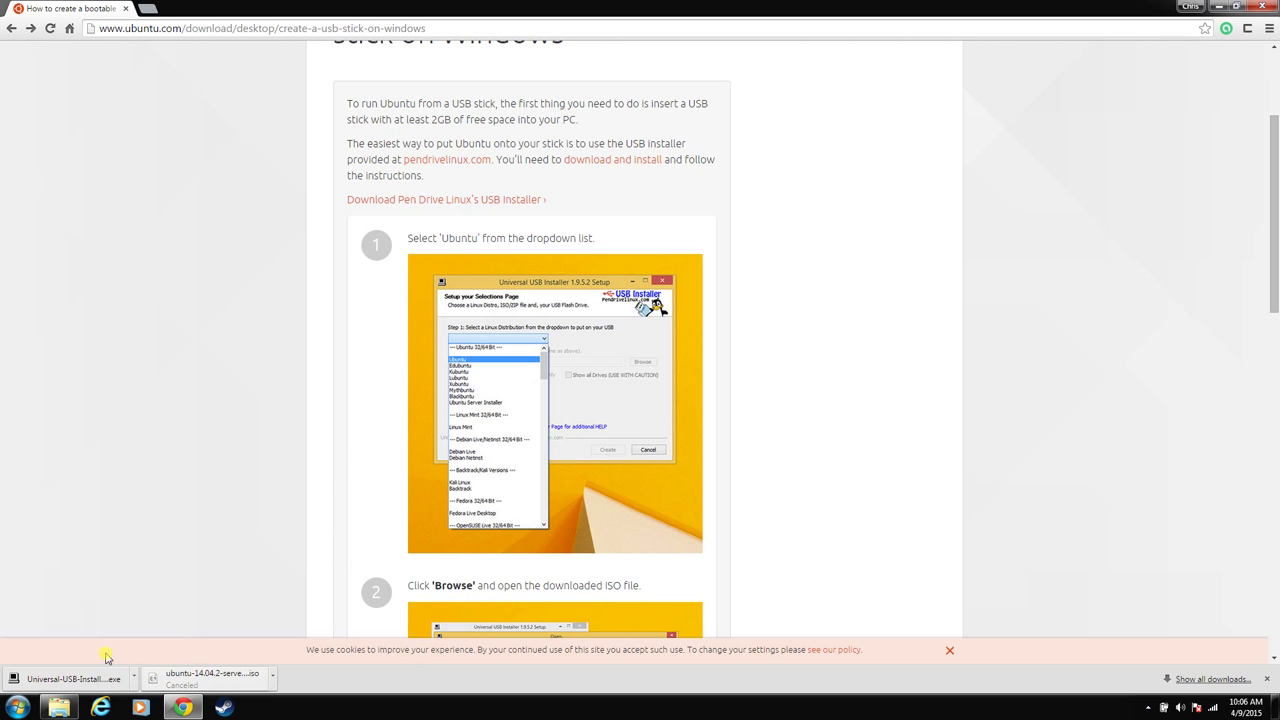
Step: Launch Universal USB Installer, accept the licence, and select Ubuntu Server Installer with the ubuntu-14.04.2-server-amd64 ISO
{"action": "left_click", "coordinate": [70, 679]}
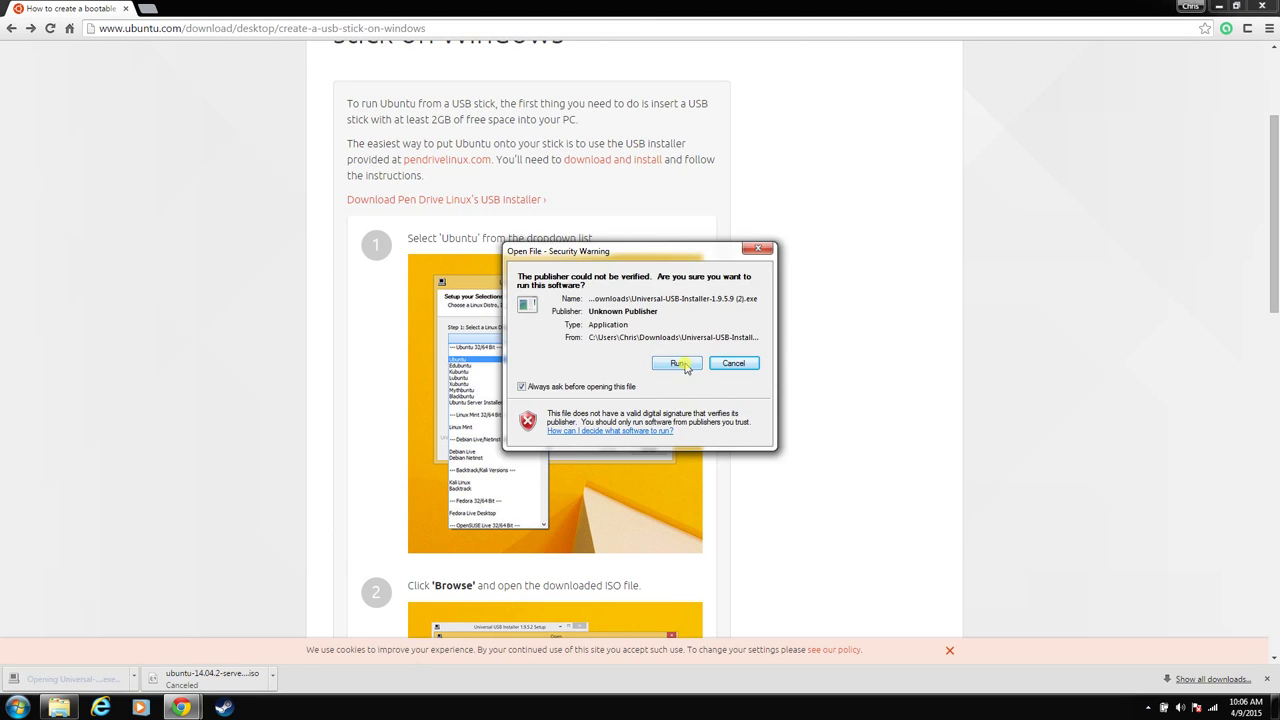
{"action": "left_click", "coordinate": [684, 366]}
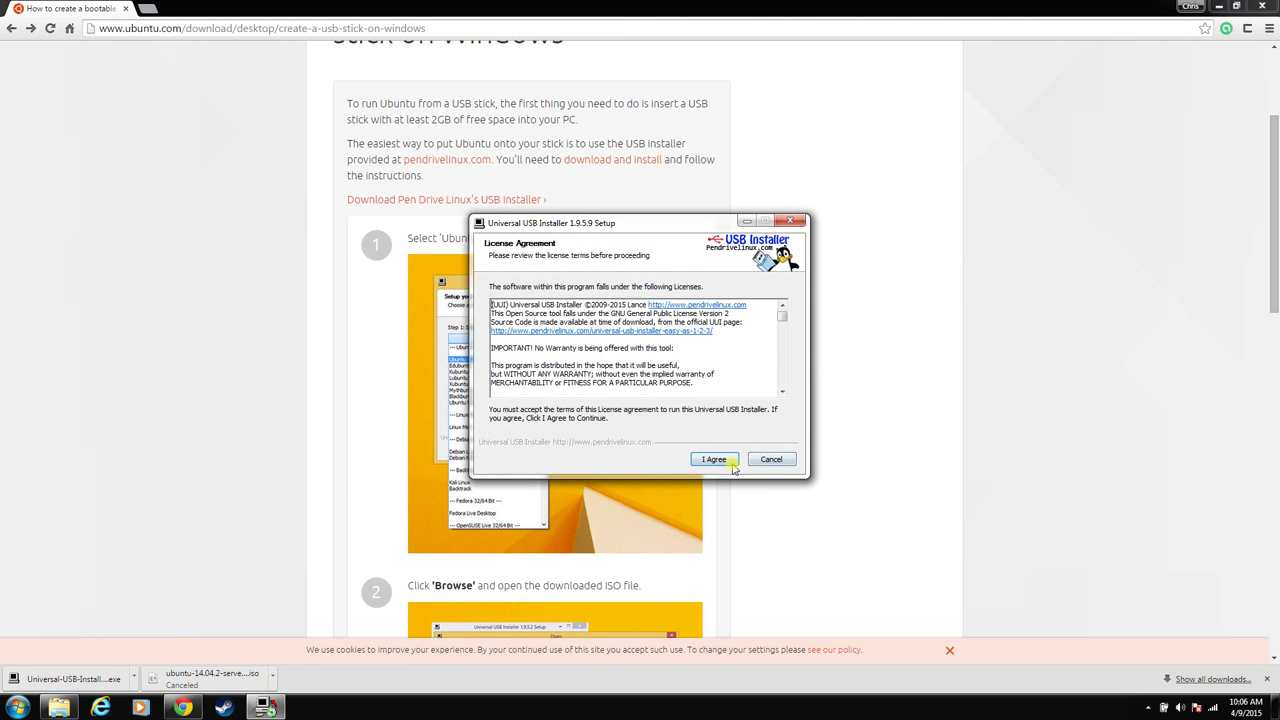
{"action": "left_click", "coordinate": [732, 466]}
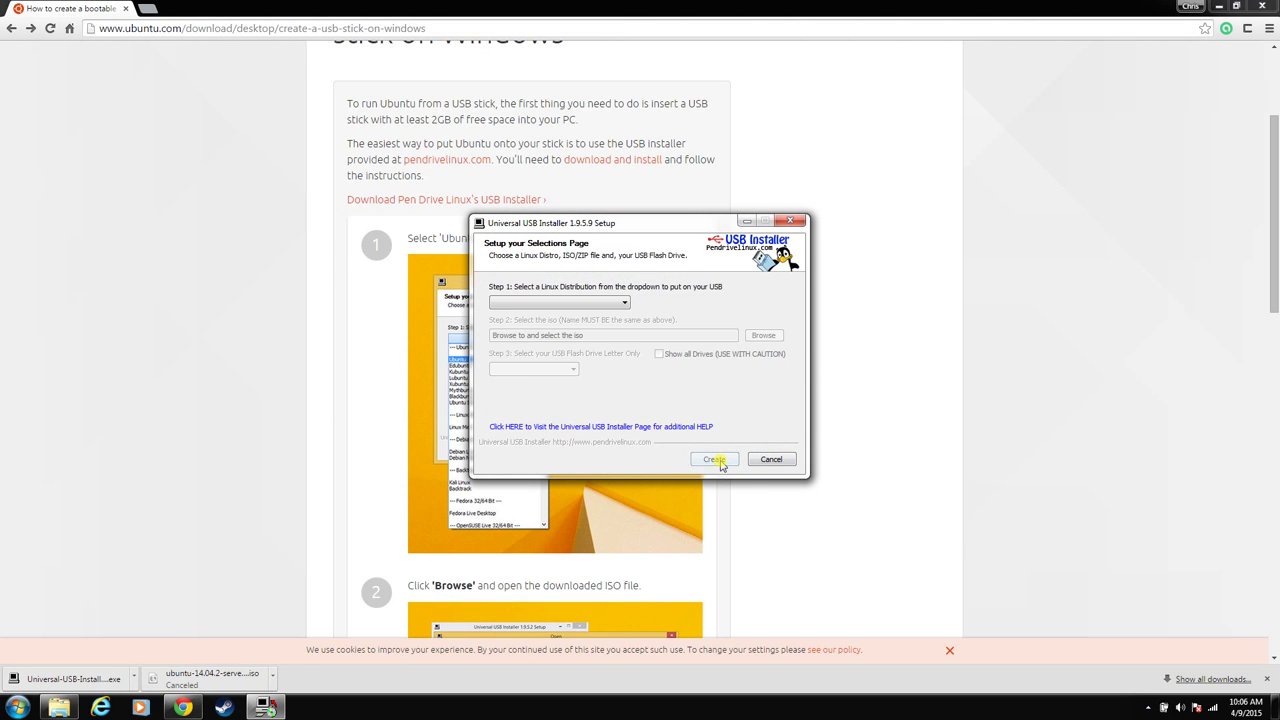
{"action": "left_click", "coordinate": [618, 304]}
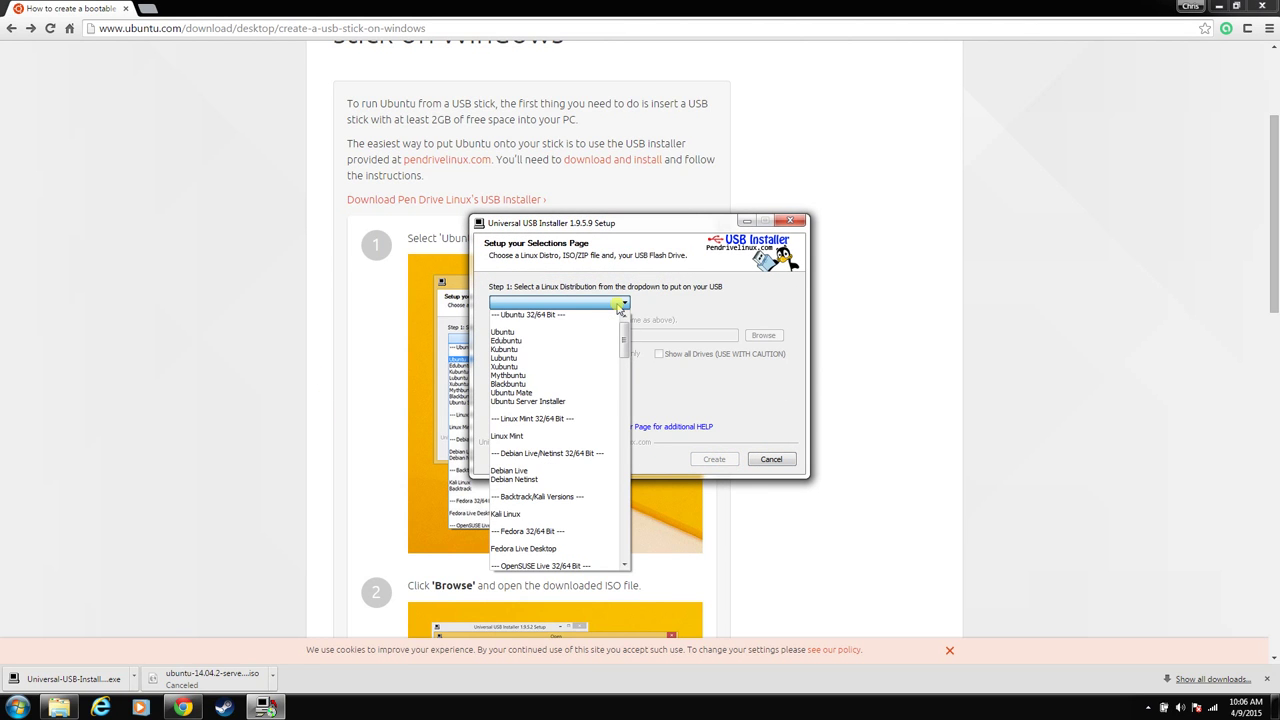
{"action": "left_click", "coordinate": [573, 404]}
{"action": "left_click", "coordinate": [764, 335]}
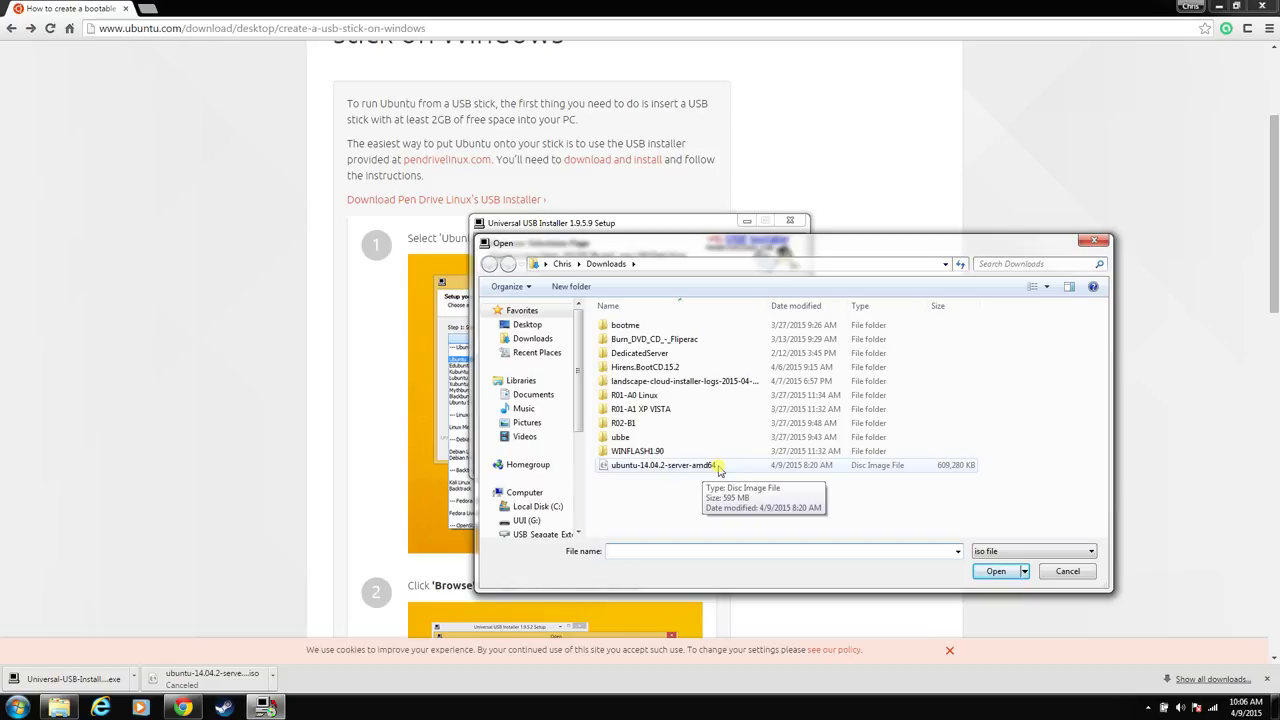
{"action": "left_click", "coordinate": [718, 468]}
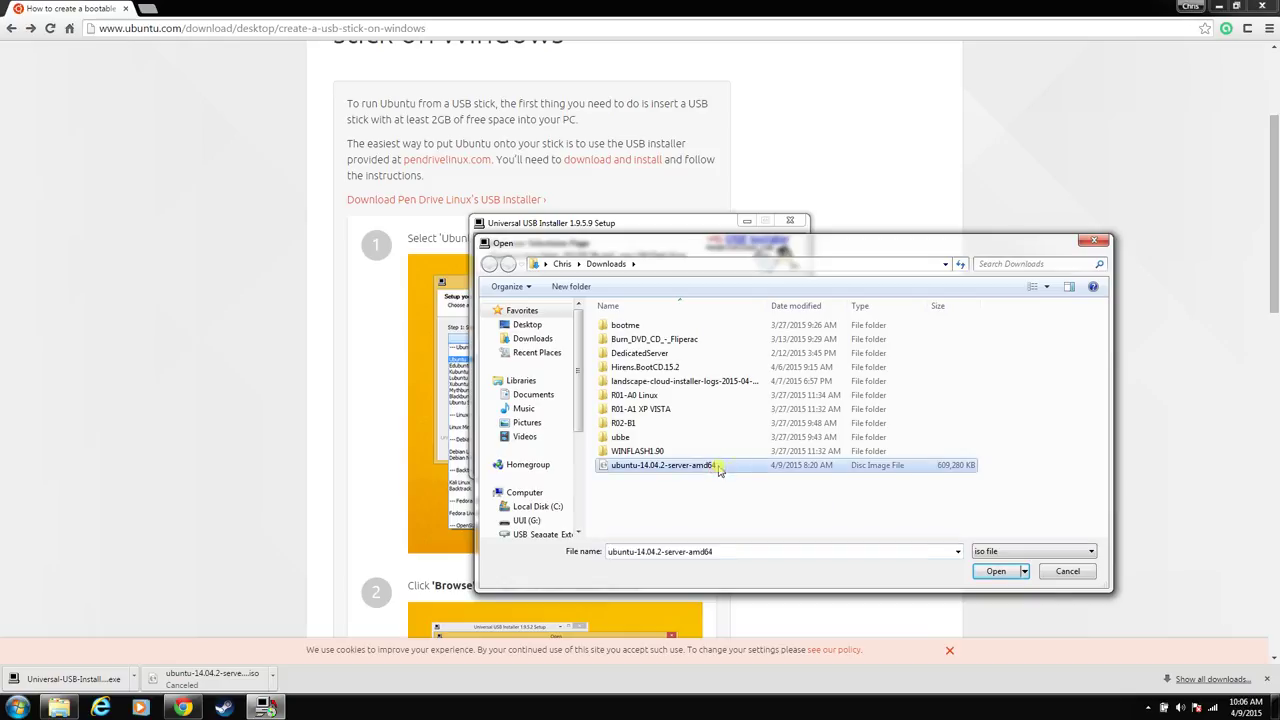
{"action": "left_click", "coordinate": [1003, 572]}
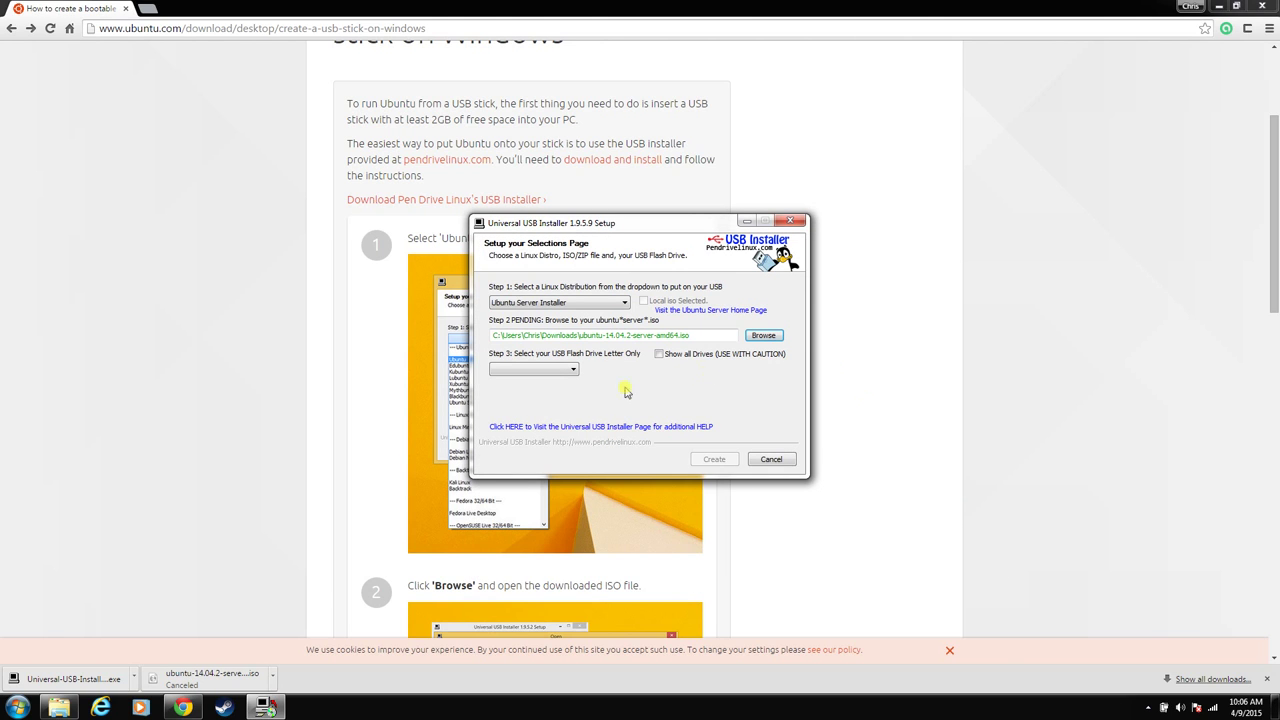
Step: Target drive G:\ formatted as Fat32 and start creating the bootable drive
{"action": "left_click", "coordinate": [558, 371]}
{"action": "left_click", "coordinate": [562, 383]}
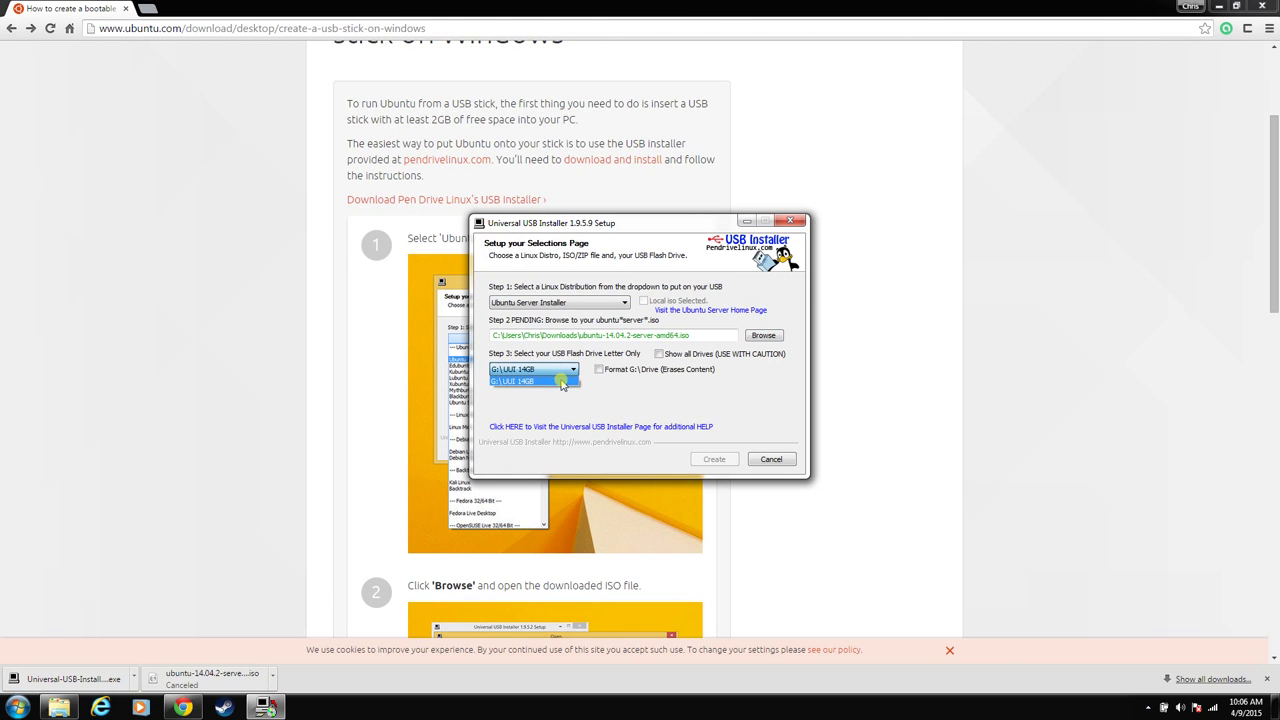
{"action": "left_click", "coordinate": [598, 370]}
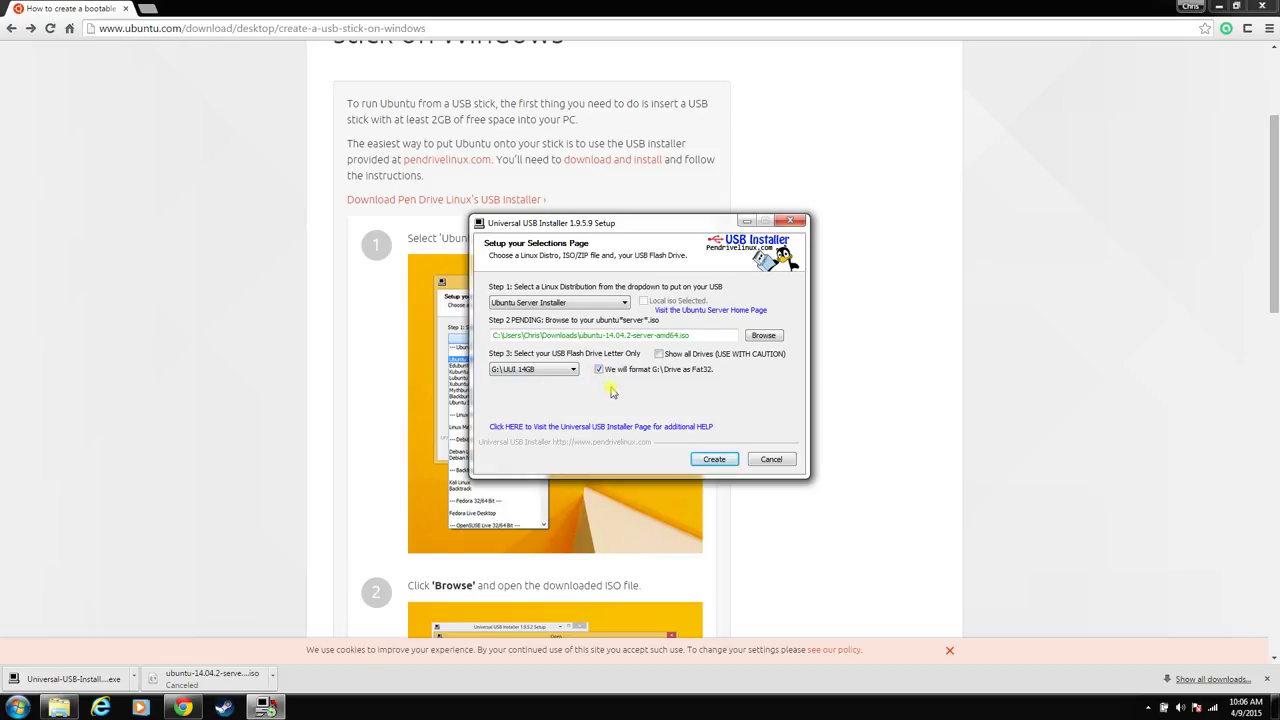
{"action": "left_click", "coordinate": [712, 461]}
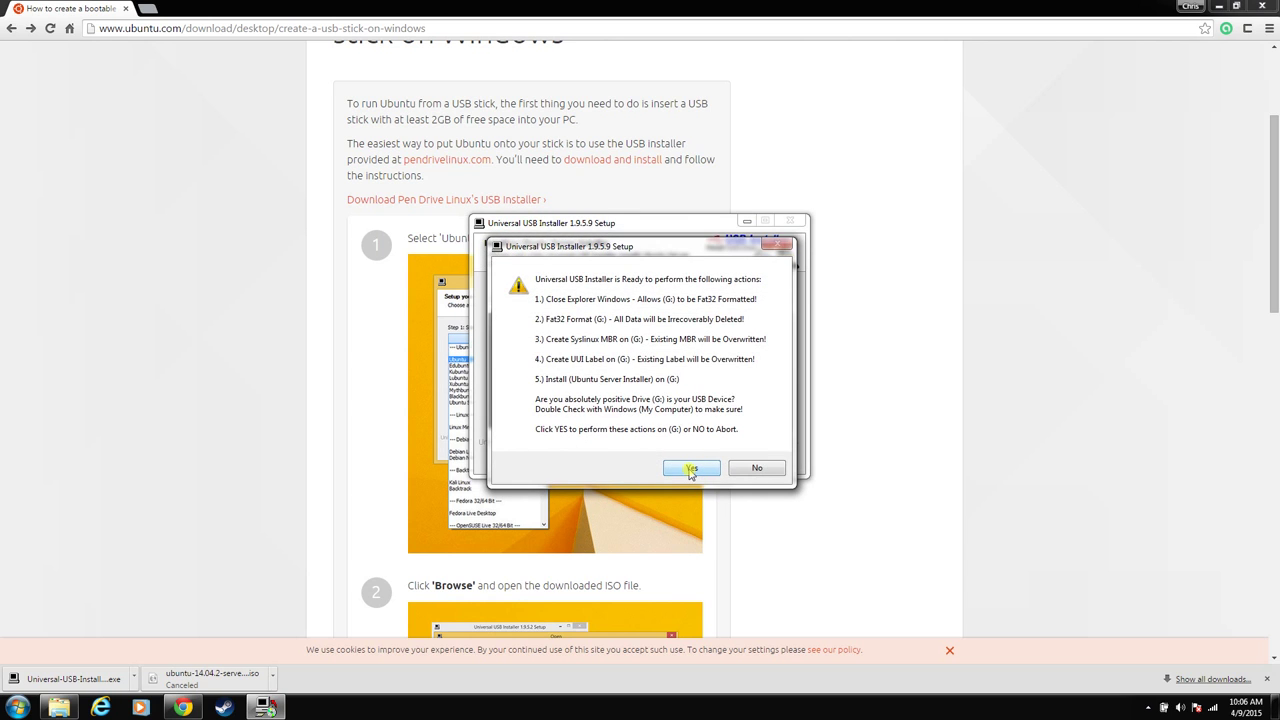
Step: Confirm the listed actions on drive G: so the installation runs
{"action": "left_click", "coordinate": [689, 470]}
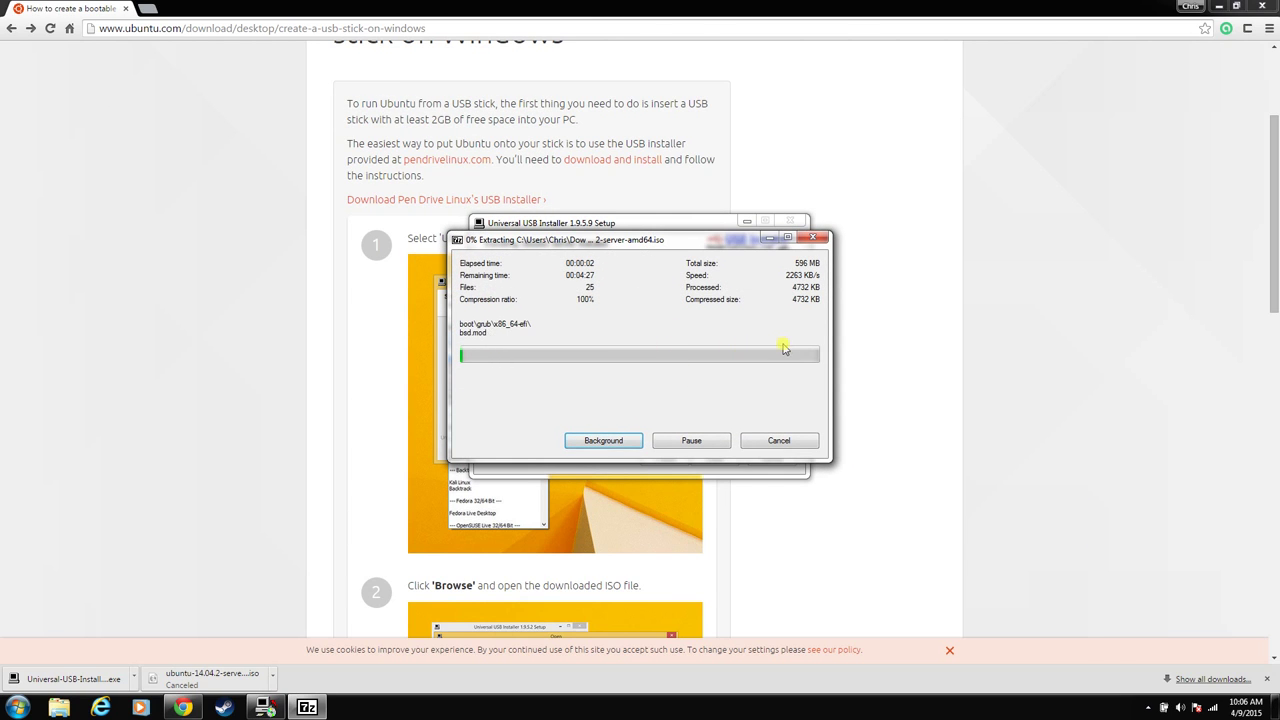
{"action": "left_click", "coordinate": [1148, 707]}
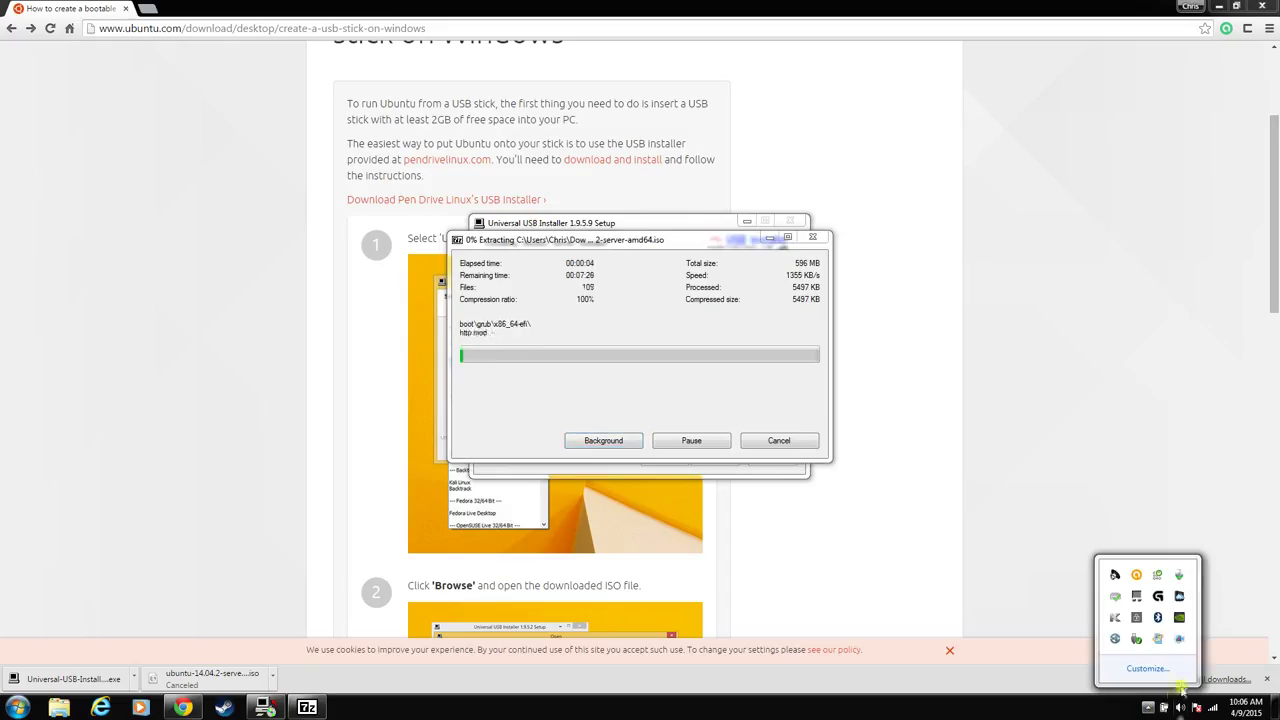
{"action": "right_click", "coordinate": [1180, 643]}
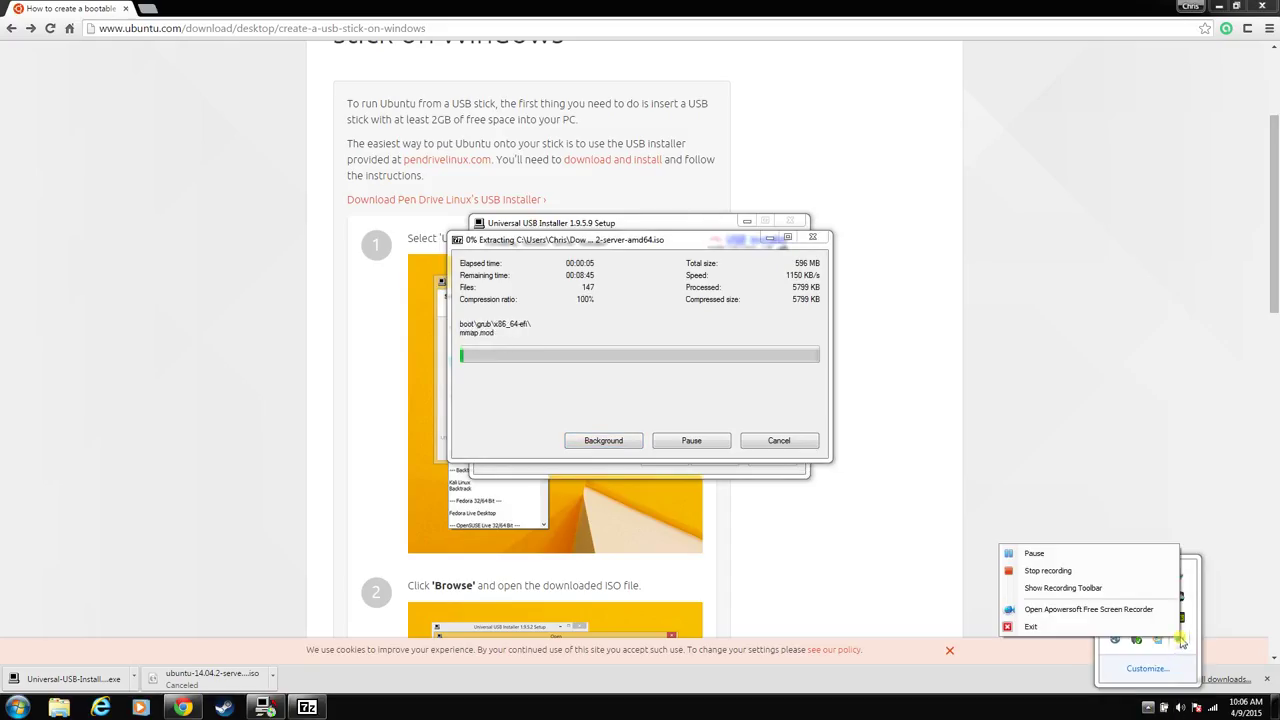
{"action": "left_click", "coordinate": [1086, 556]}
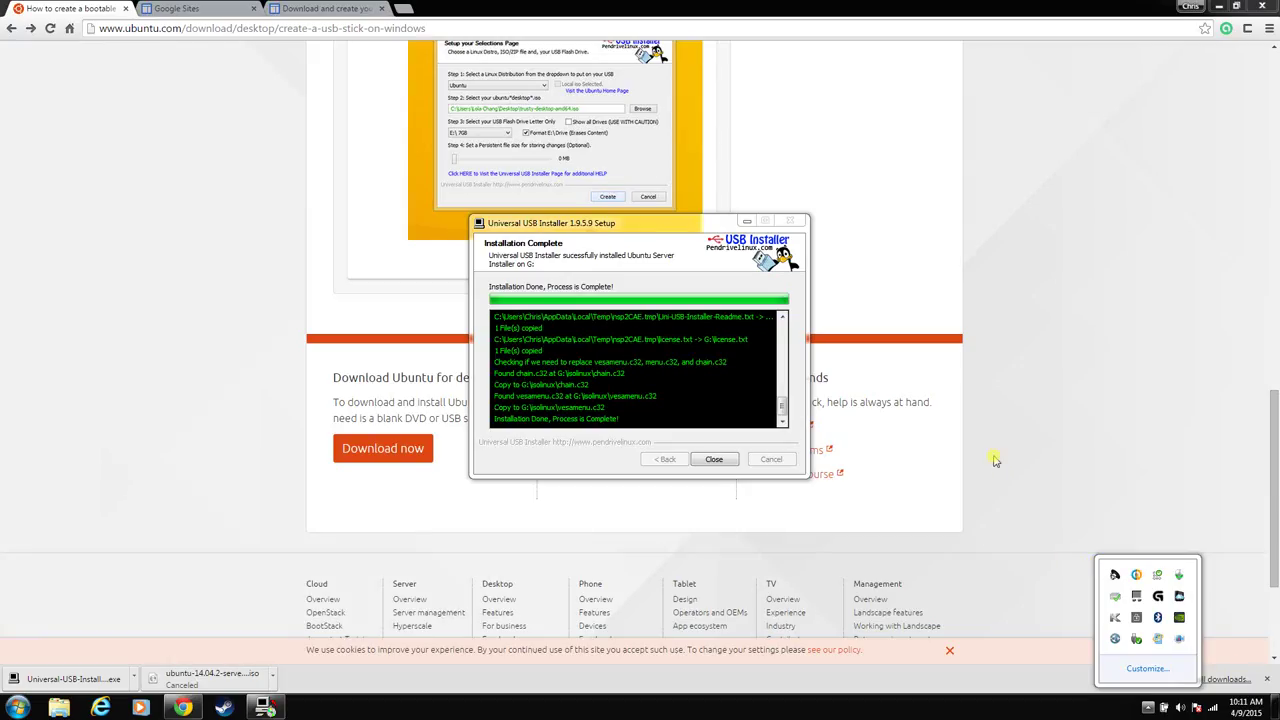
{"action": "left_click", "coordinate": [240, 688]}
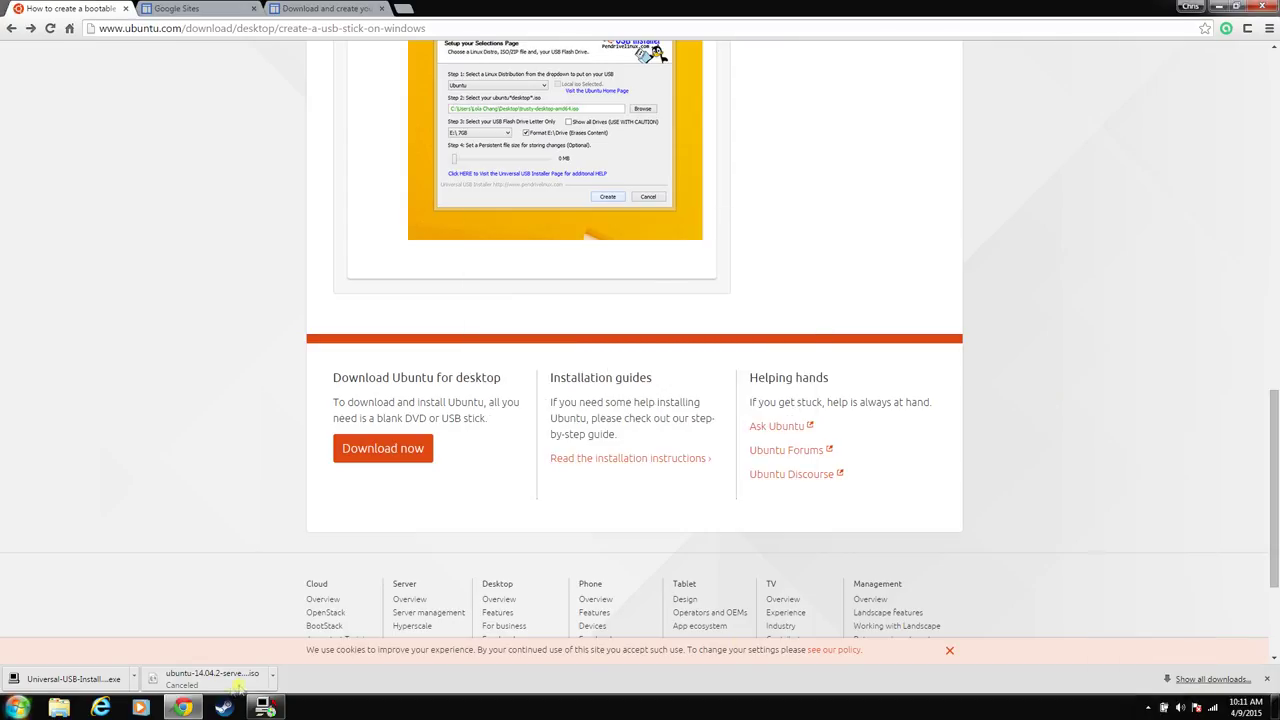
Step: Close the finished installer and return to the top of Ubuntu's bootable-USB guide
{"action": "left_click", "coordinate": [265, 707]}
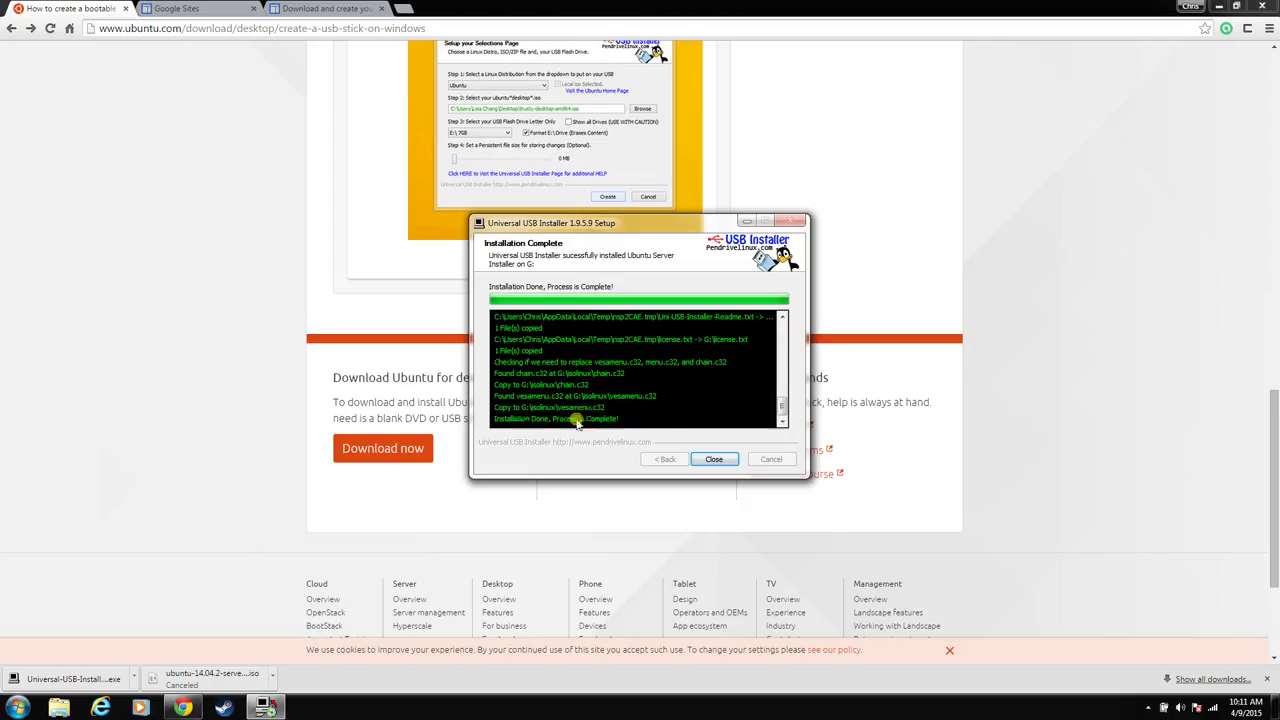
{"action": "left_click", "coordinate": [713, 460]}
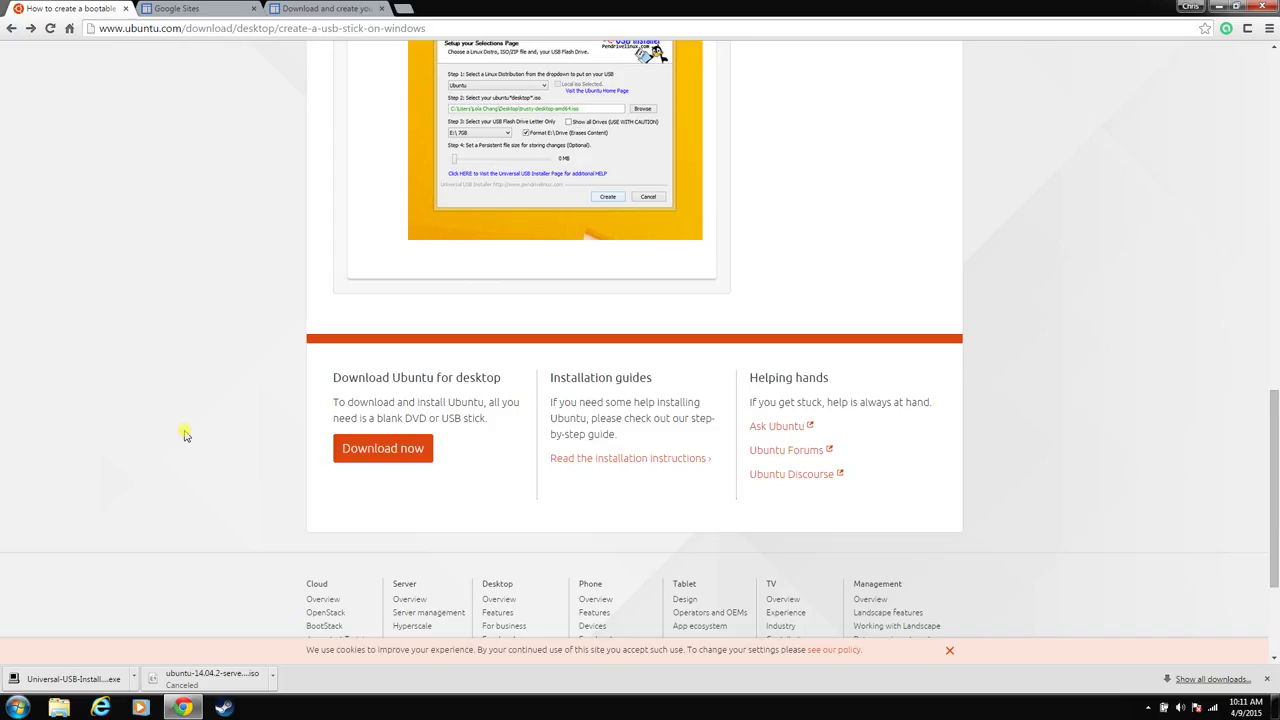
{"action": "scroll", "coordinate": [197, 385], "scroll_direction": "up", "scroll_amount": 10}
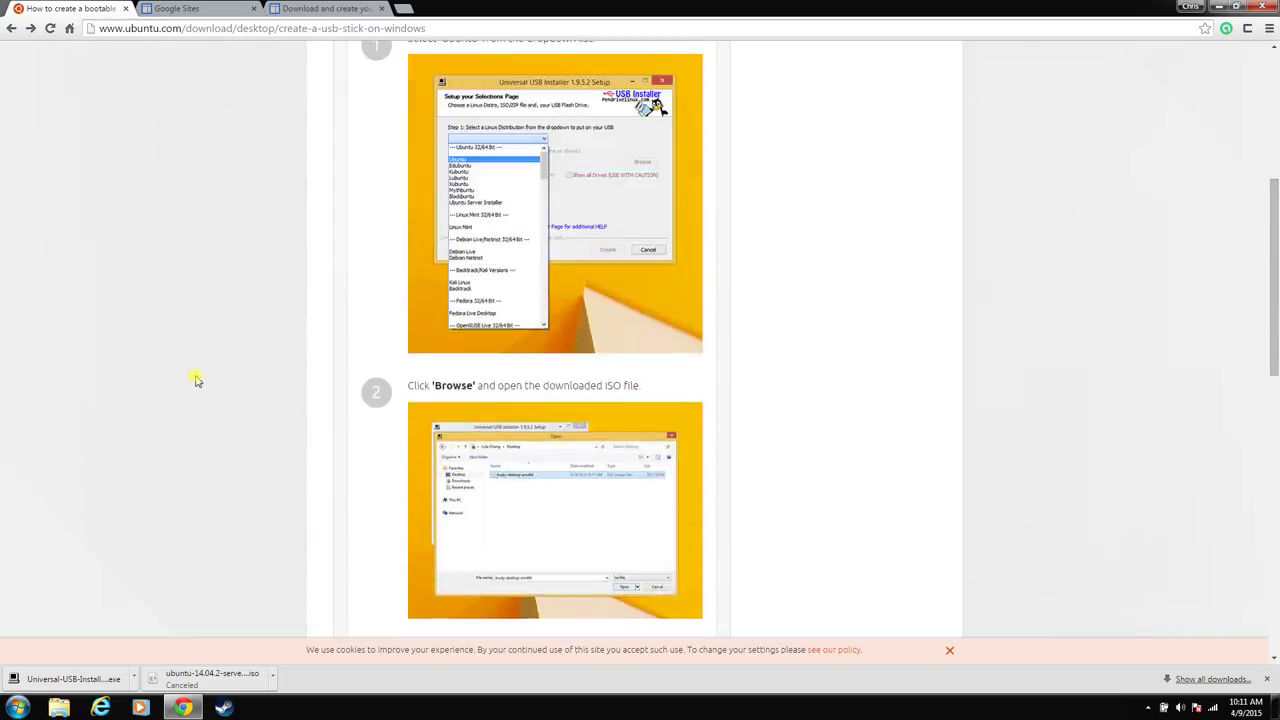
{"action": "scroll", "coordinate": [200, 420], "scroll_direction": "up", "scroll_amount": 2}
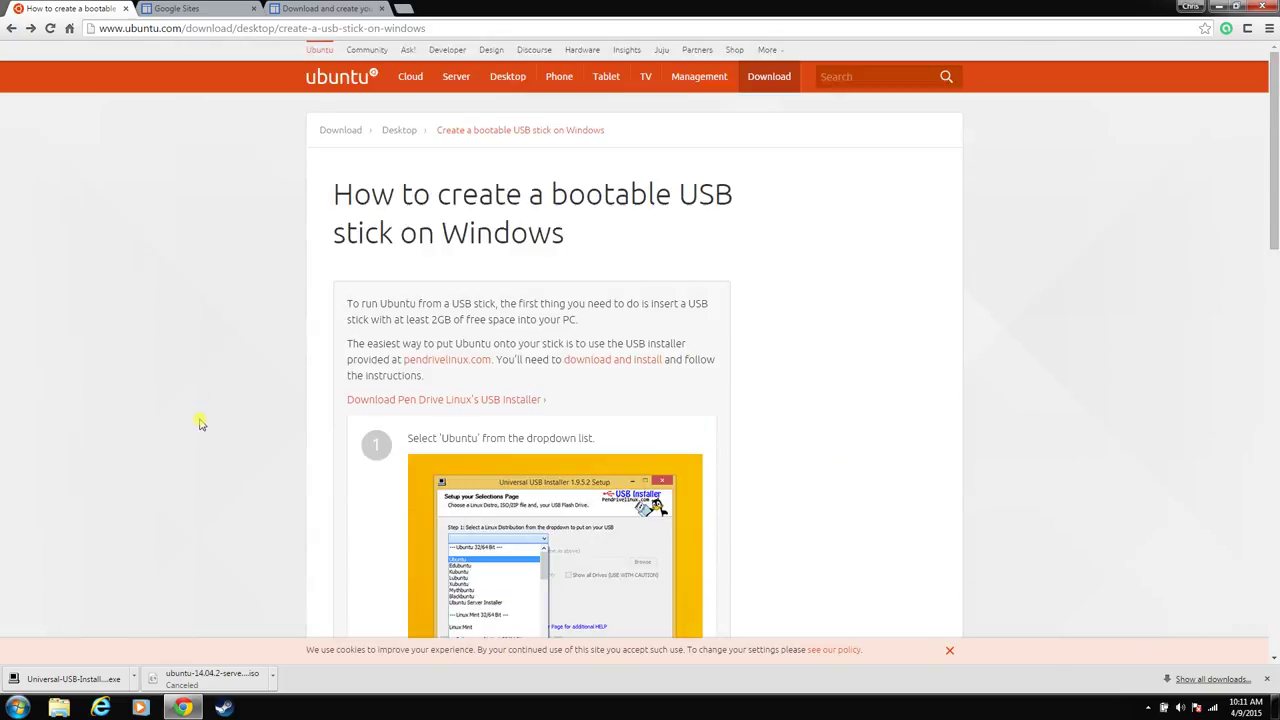
Step: Switch to Google Sites and edit the 'Download and create your install media' page
{"action": "left_click", "coordinate": [214, 10]}
{"action": "left_click", "coordinate": [312, 9]}
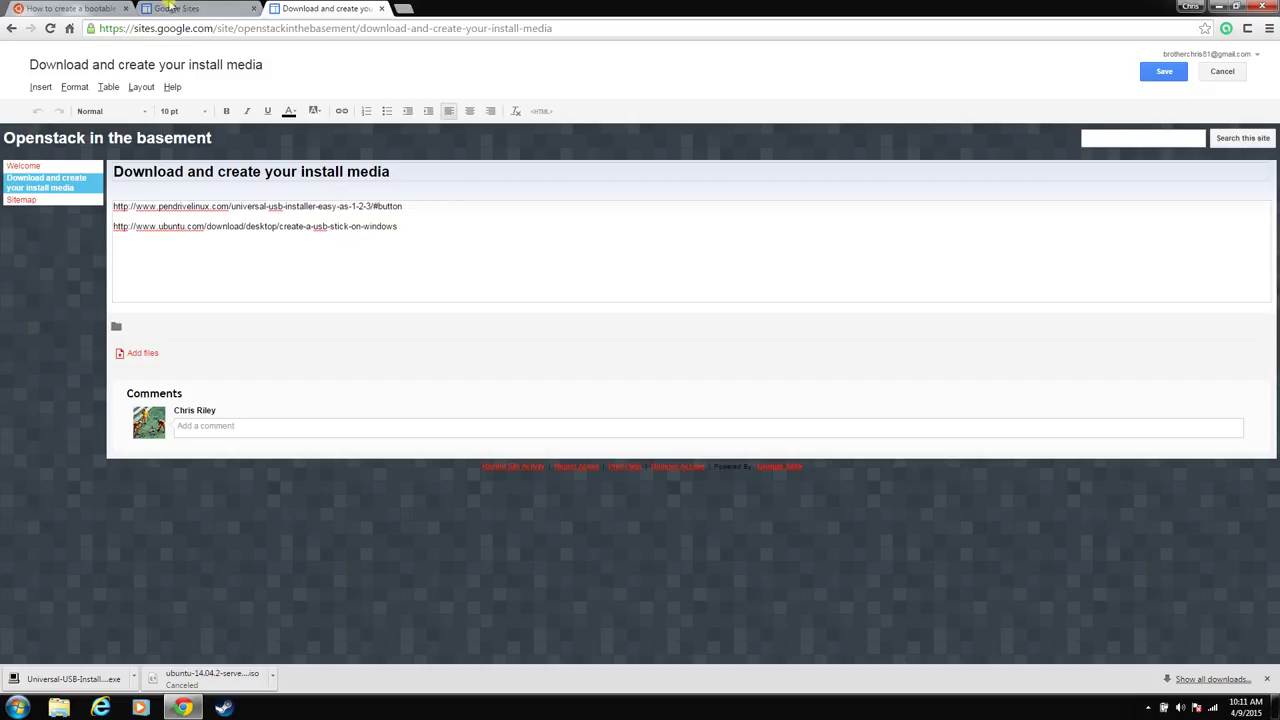
{"action": "left_click", "coordinate": [1148, 707]}
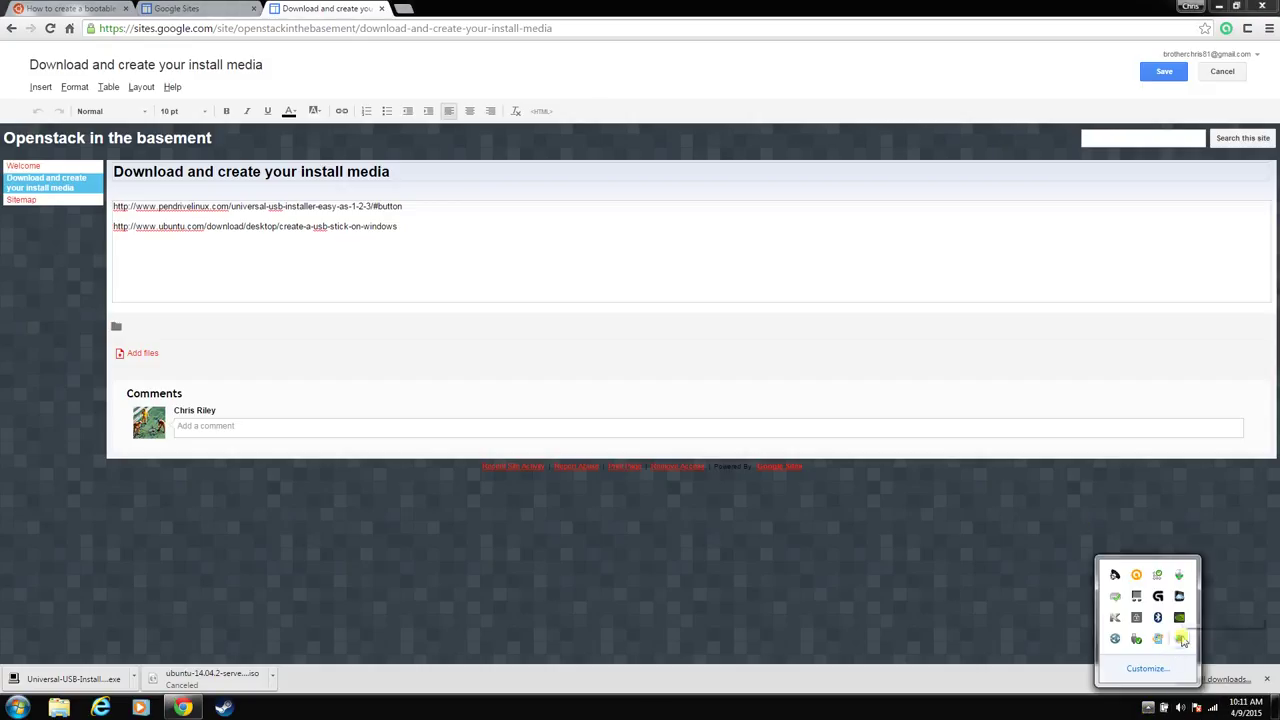